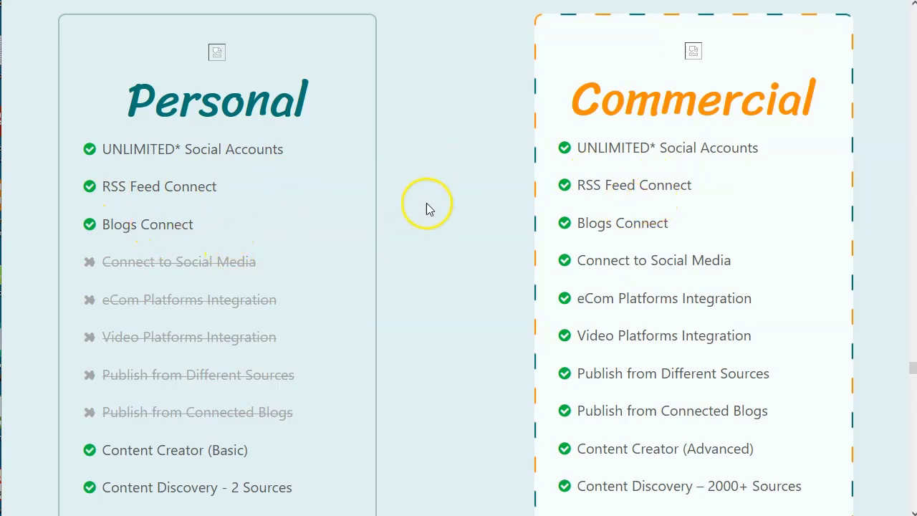
Compare the Personal and Commercial license feature lists down to their prices and the Commercial coupon offer.
scroll(495, 211, "down", 1)
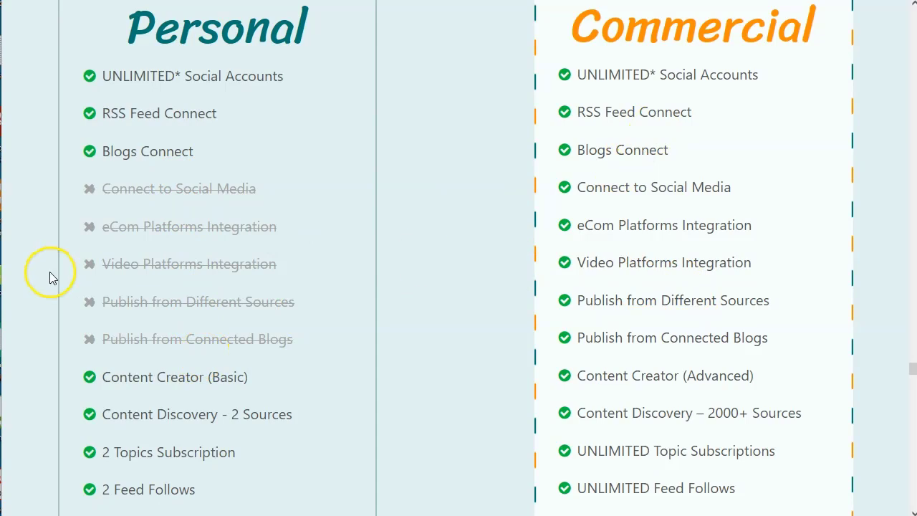
scroll(313, 237, "down", 3)
scroll(262, 239, "down", 3)
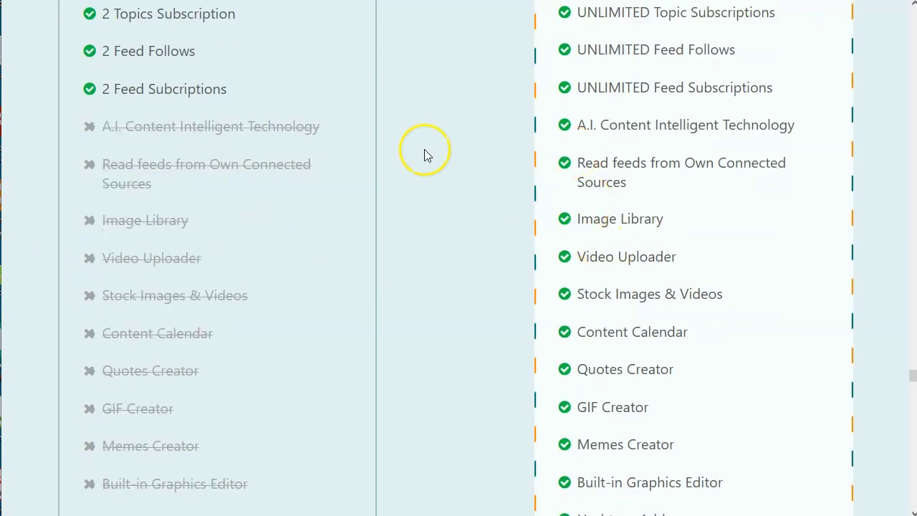
scroll(262, 266, "down", 7)
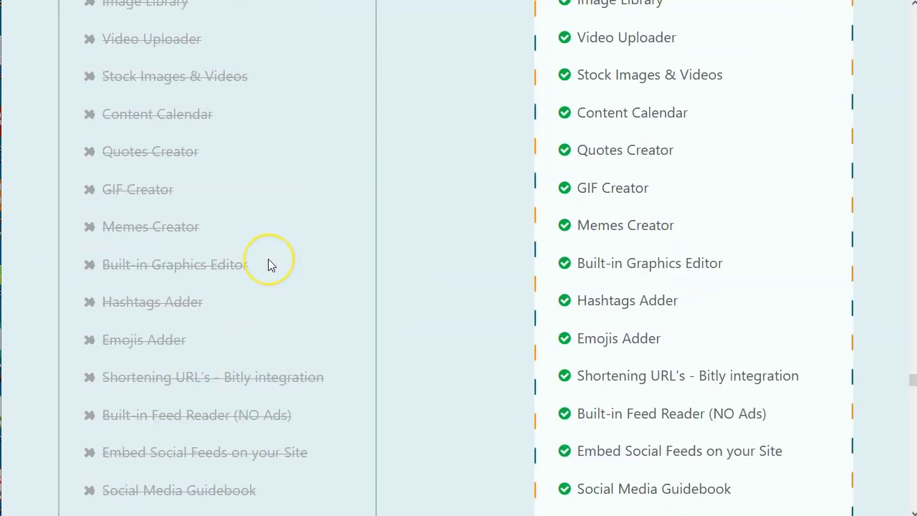
scroll(268, 264, "down", 7)
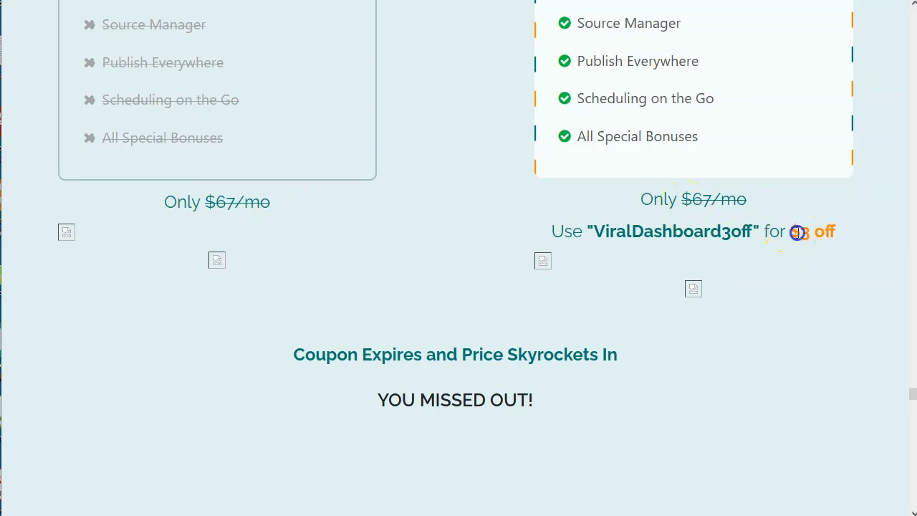
left_click(822, 233)
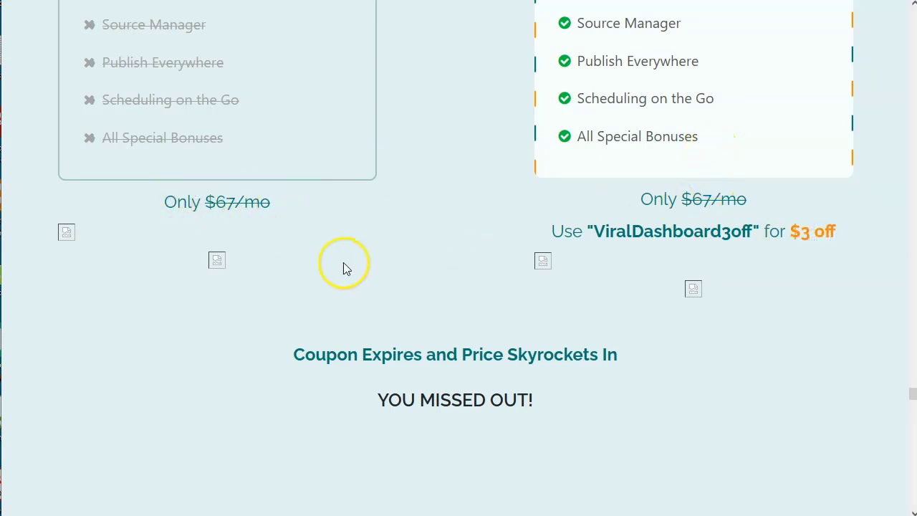
Review the money-back guarantee, the terms after the launch ends, and the recap of included bonuses.
scroll(361, 272, "down", 15)
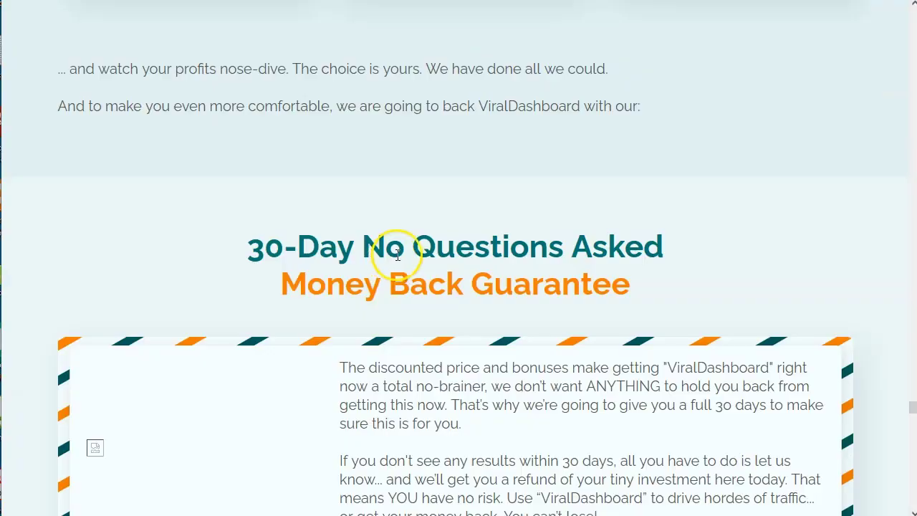
scroll(397, 262, "down", 5)
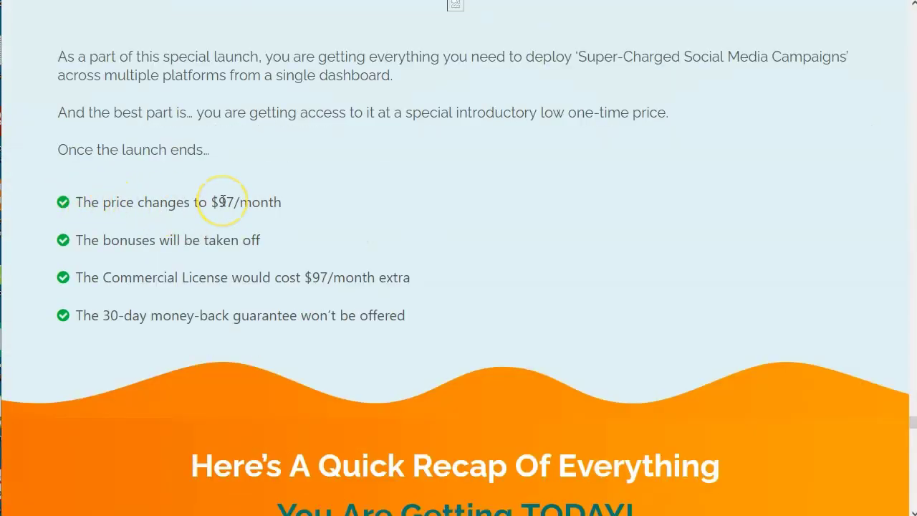
scroll(222, 201, "down", 6)
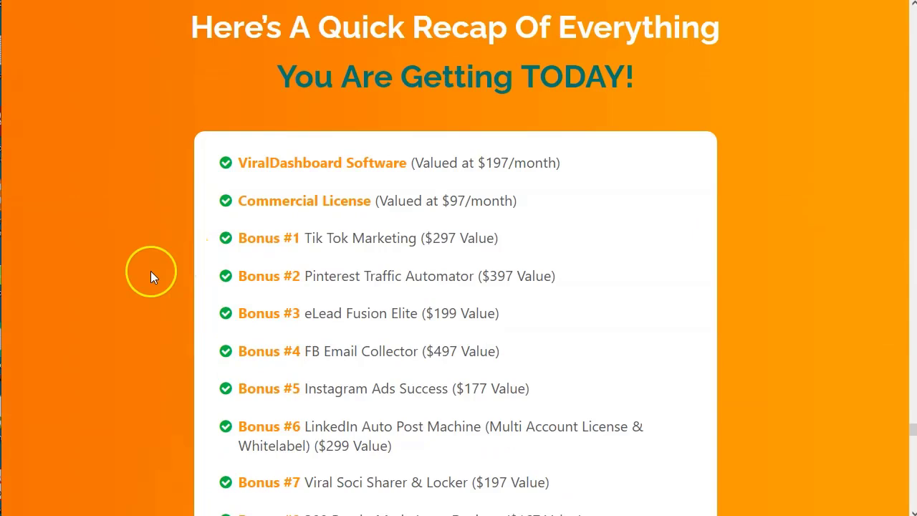
scroll(151, 272, "down", 2)
scroll(479, 88, "up", 1)
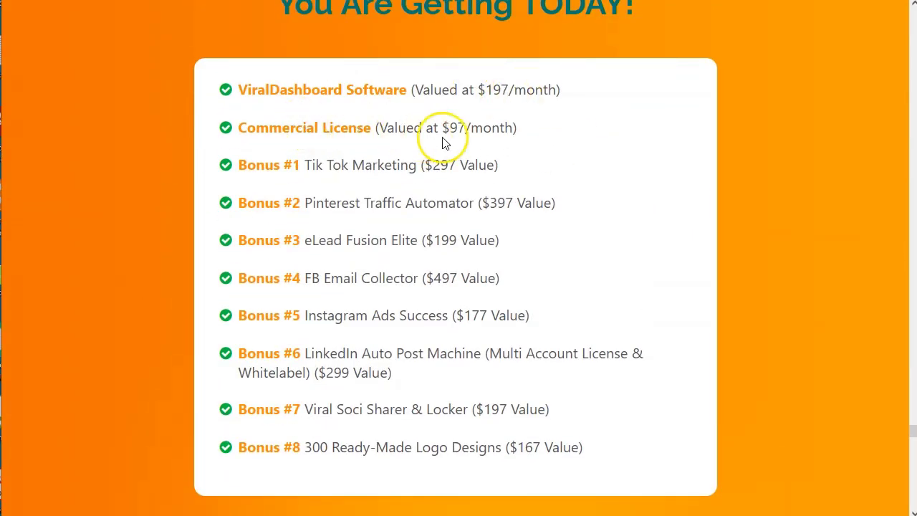
left_click_drag(439, 127, 477, 128)
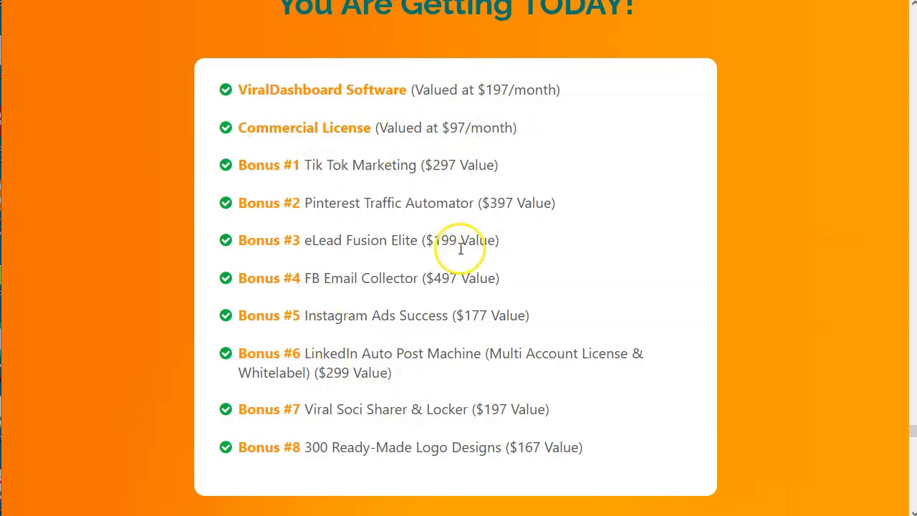
Examine the second license comparison and the pricing section through to the end of the sales page.
scroll(371, 363, "down", 7)
scroll(475, 263, "down", 7)
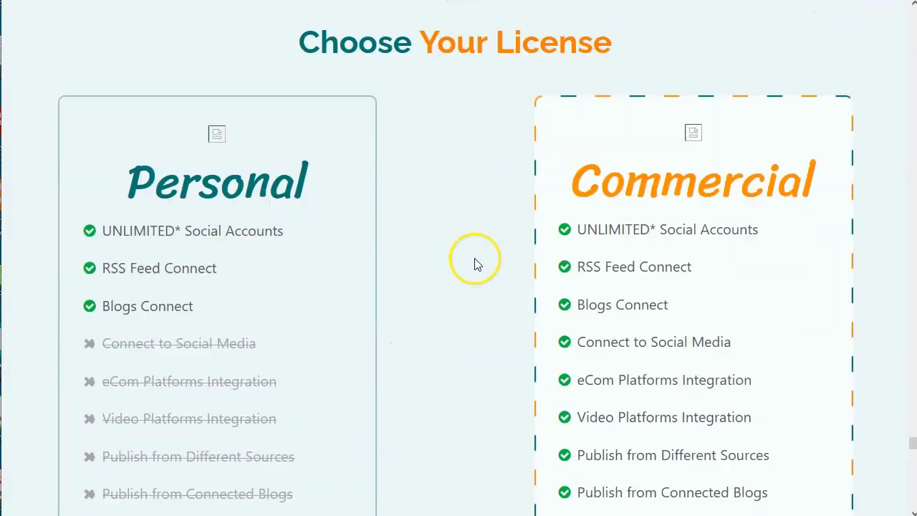
scroll(476, 262, "down", 15)
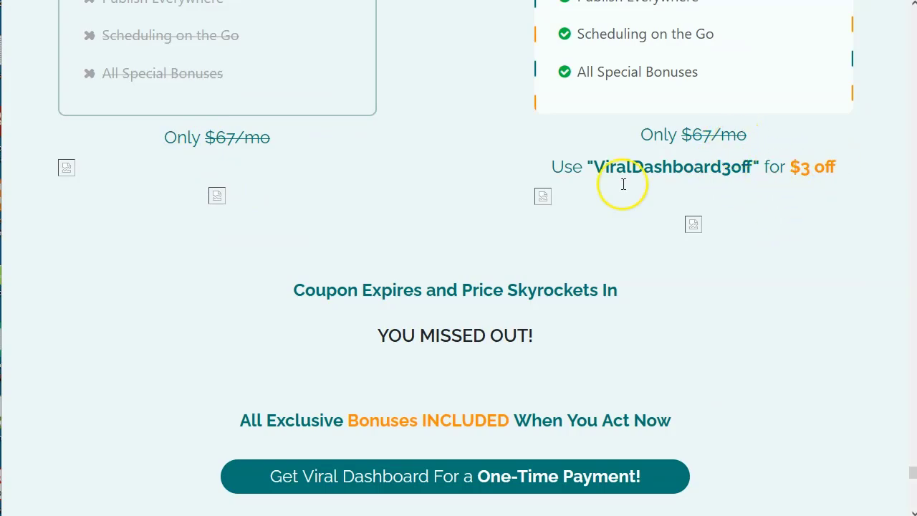
scroll(339, 349, "down", 9)
scroll(338, 348, "down", 4)
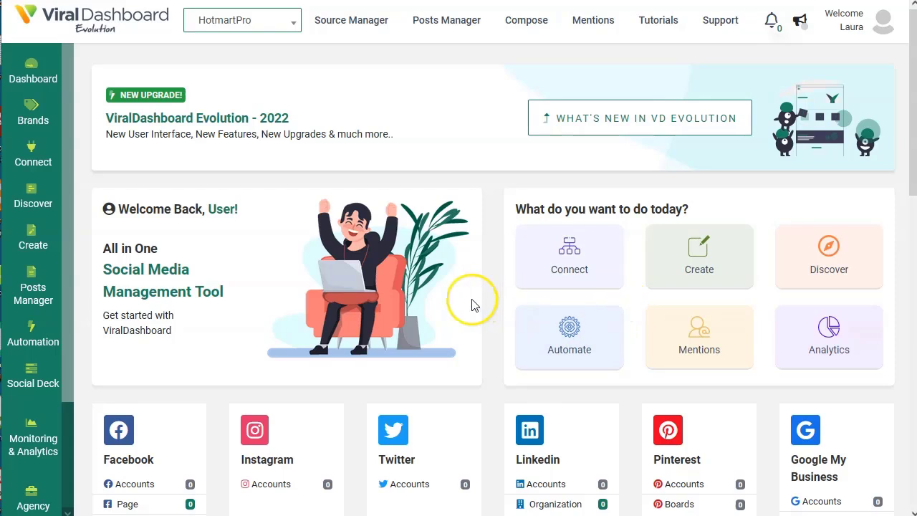
Open the Automate feature from the dashboard and review the purchased plan and available upgrade plans.
left_click(570, 335)
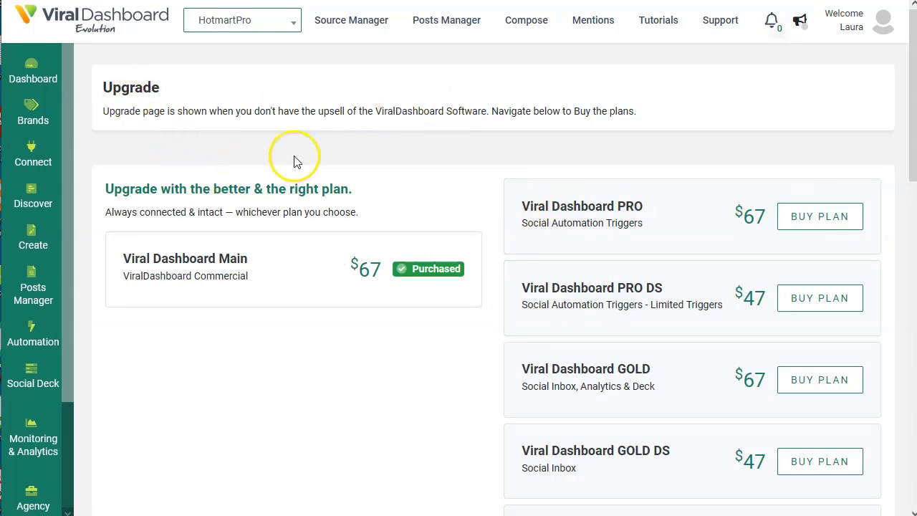
left_click_drag(123, 258, 240, 277)
left_click(238, 276)
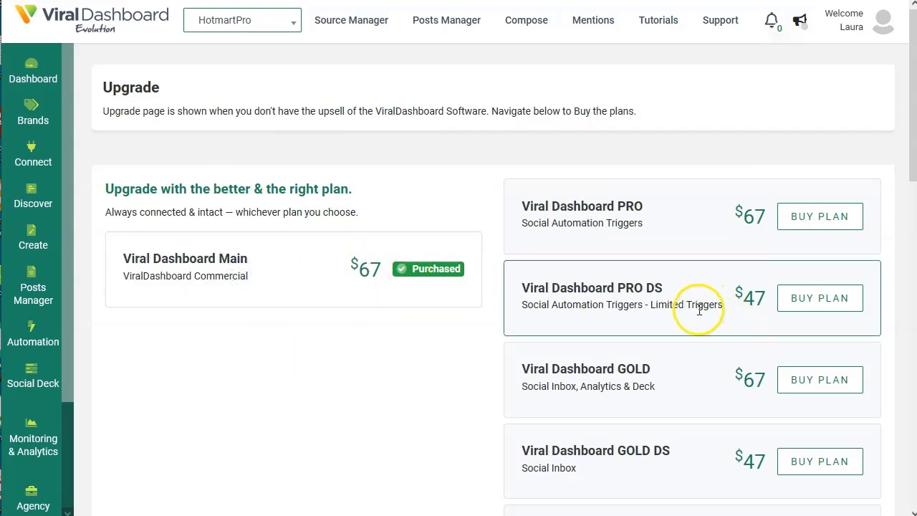
scroll(618, 254, "down", 2)
scroll(616, 237, "down", 4)
scroll(608, 287, "up", 6)
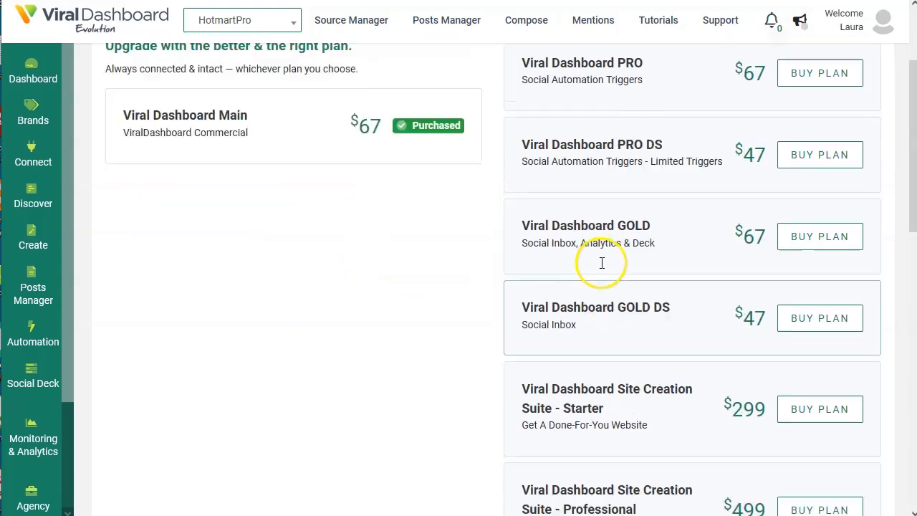
Return to the dashboard, check the Mentions feature, and go back to the dashboard.
left_click(31, 66)
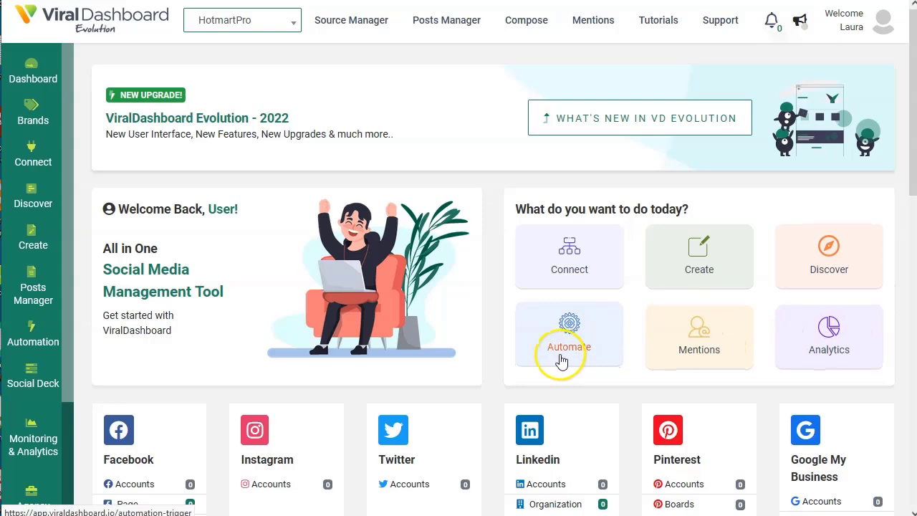
left_click(700, 338)
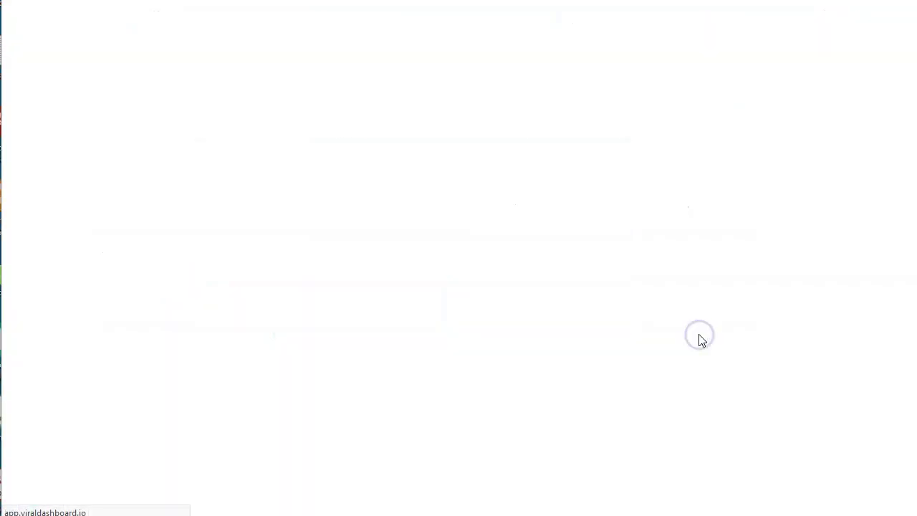
key("alt+Left")
Review the dashboard's social account cards, getting-started steps, knowledgebase videos, and upgrade and reseller offers.
scroll(323, 219, "down", 3)
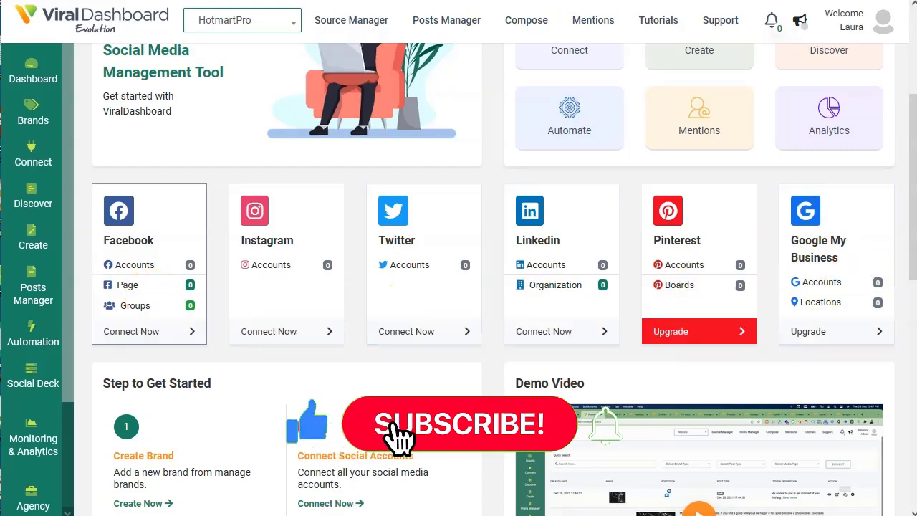
scroll(422, 264, "down", 2)
scroll(423, 264, "down", 1)
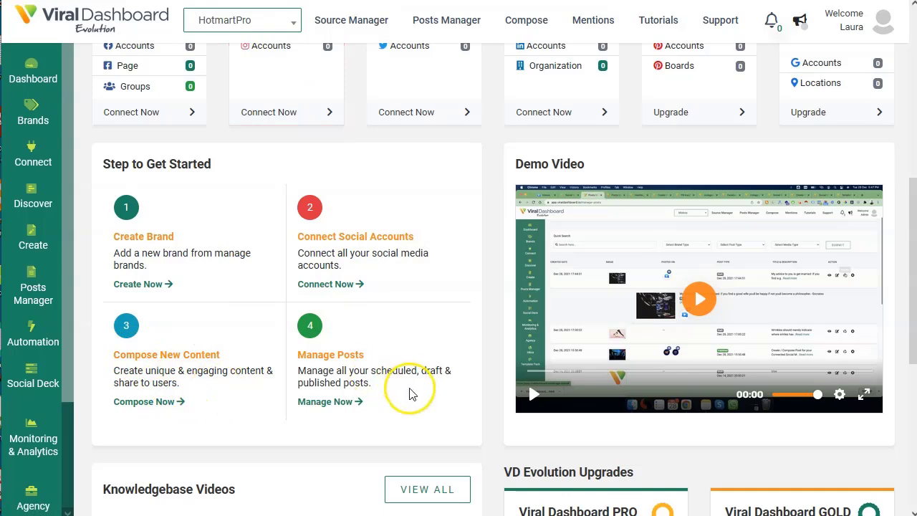
scroll(408, 400, "down", 3)
scroll(251, 336, "down", 1)
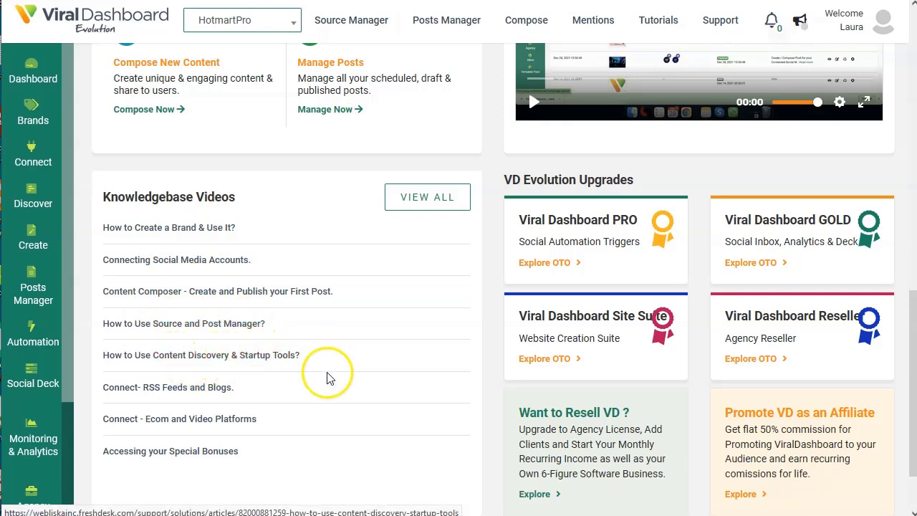
scroll(327, 378, "down", 2)
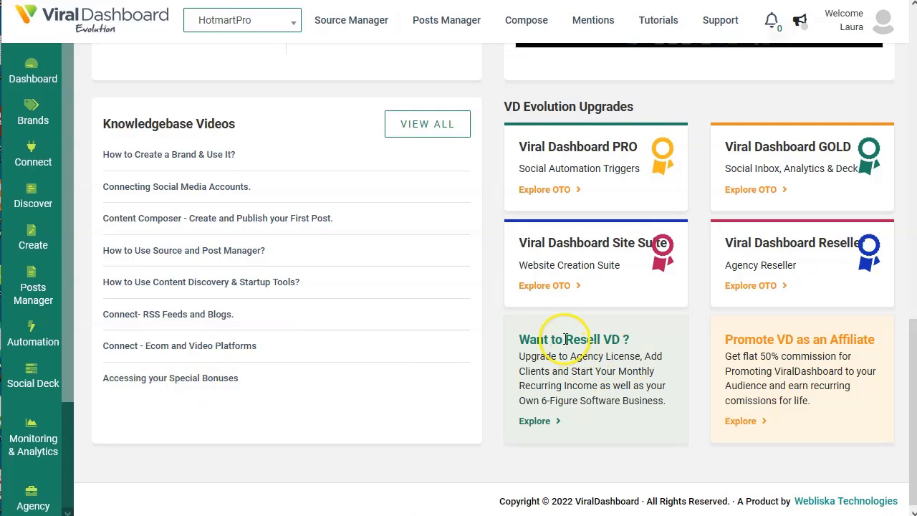
left_click(607, 368)
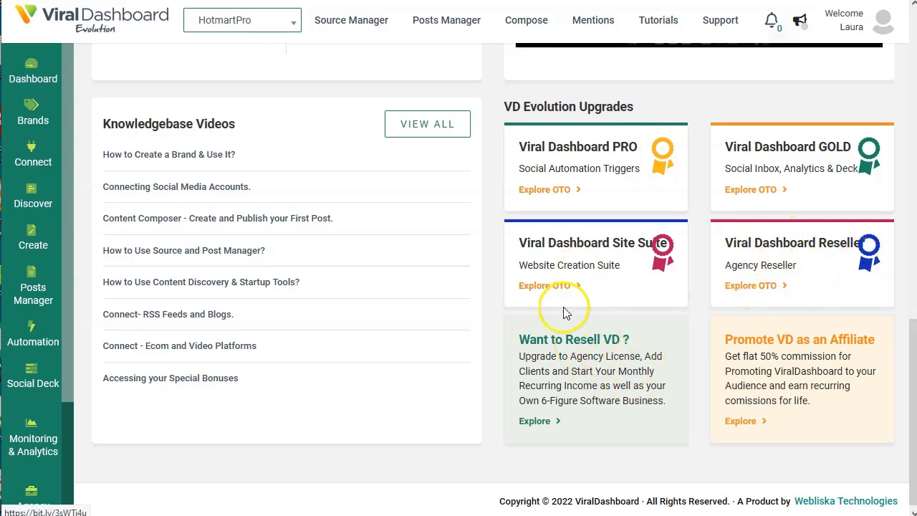
Open Manage Brands, view the Add Brand form, and close it without adding a brand.
left_click(31, 112)
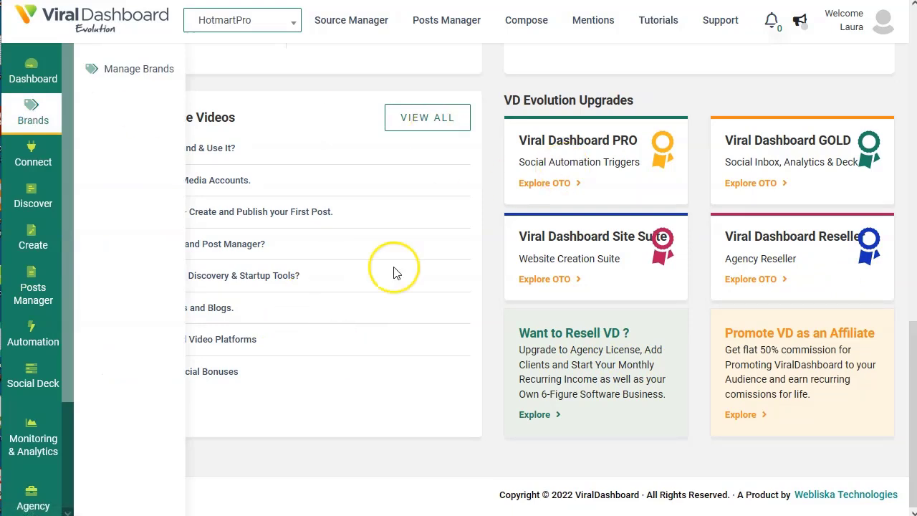
left_click(140, 69)
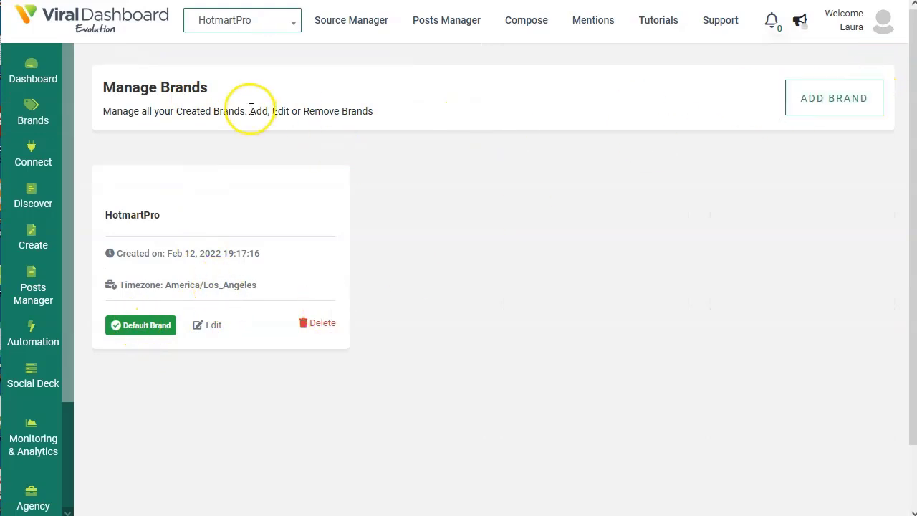
left_click(851, 105)
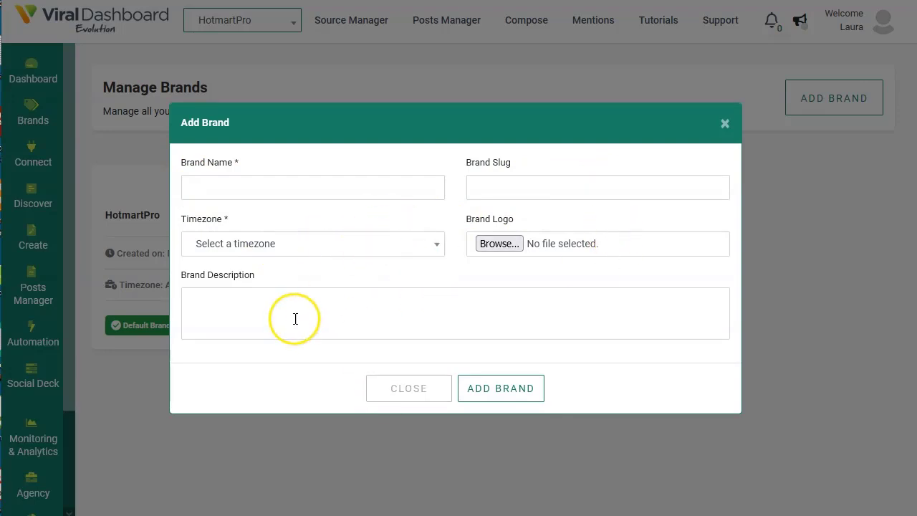
left_click(422, 386)
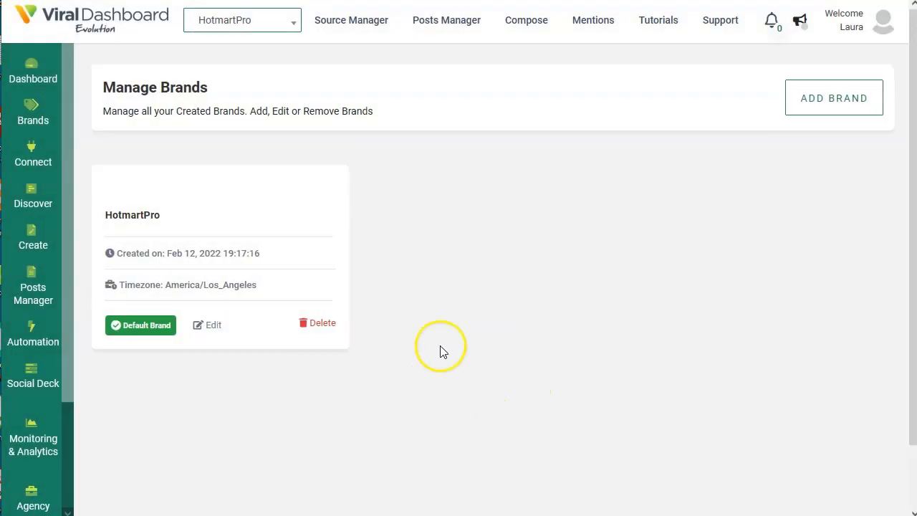
Review the platforms offered in Social Media Connect and open the page for connecting Instagram business accounts.
left_click(22, 162)
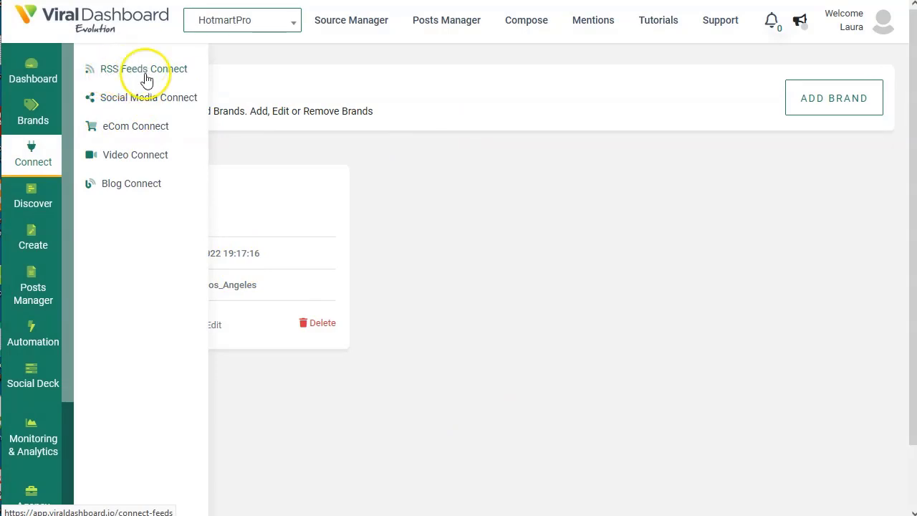
left_click(156, 98)
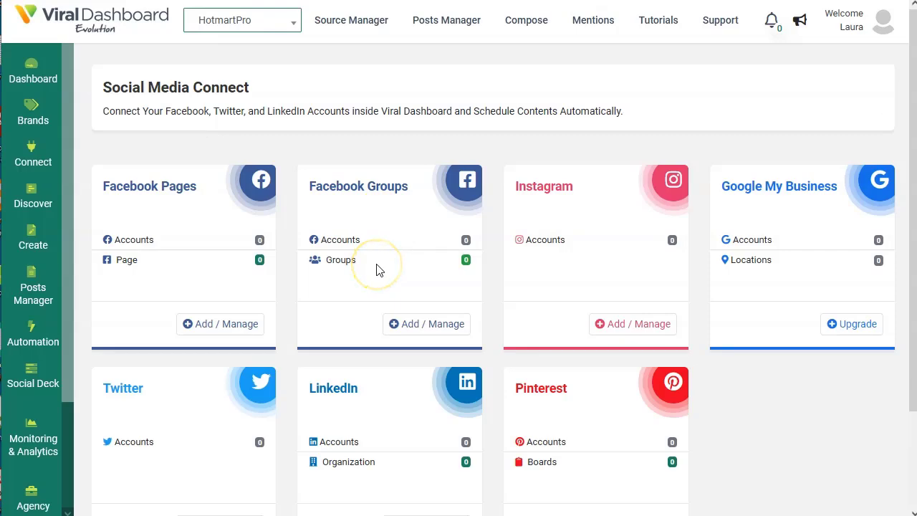
scroll(379, 270, "down", 1)
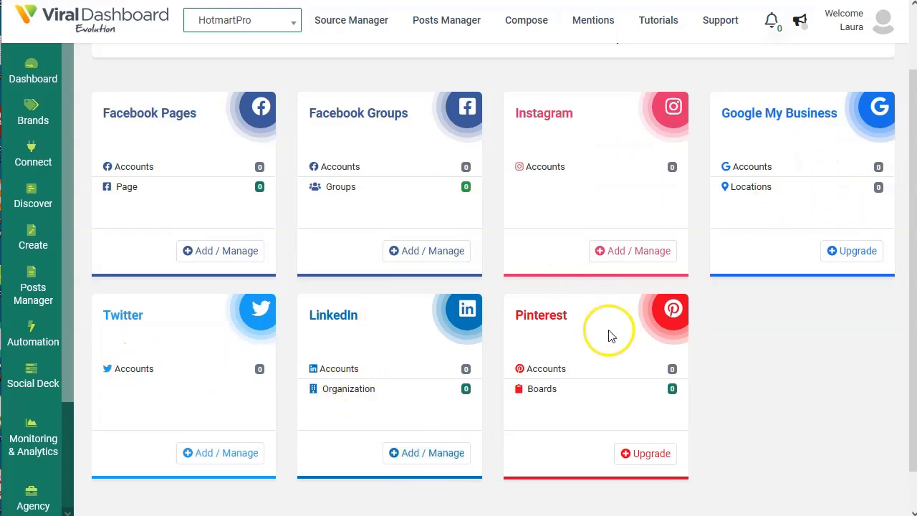
scroll(555, 262, "down", 1)
scroll(555, 267, "up", 2)
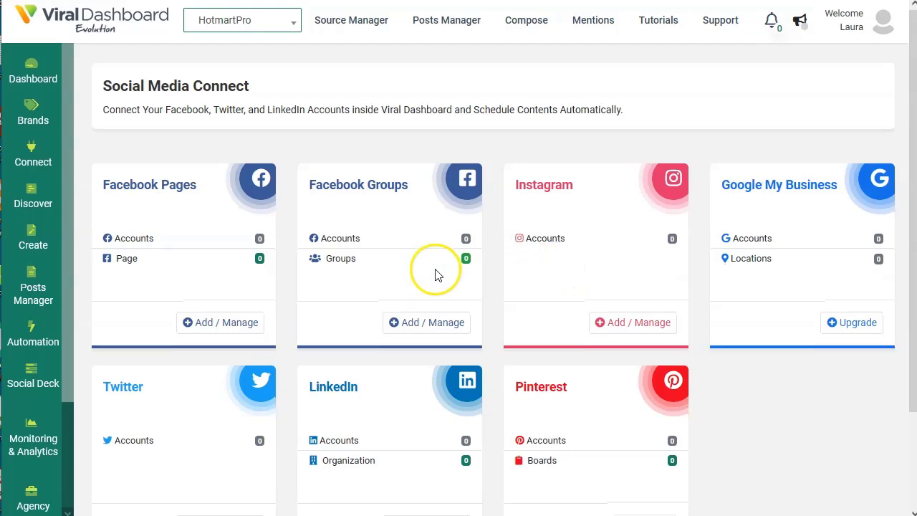
scroll(437, 269, "down", 2)
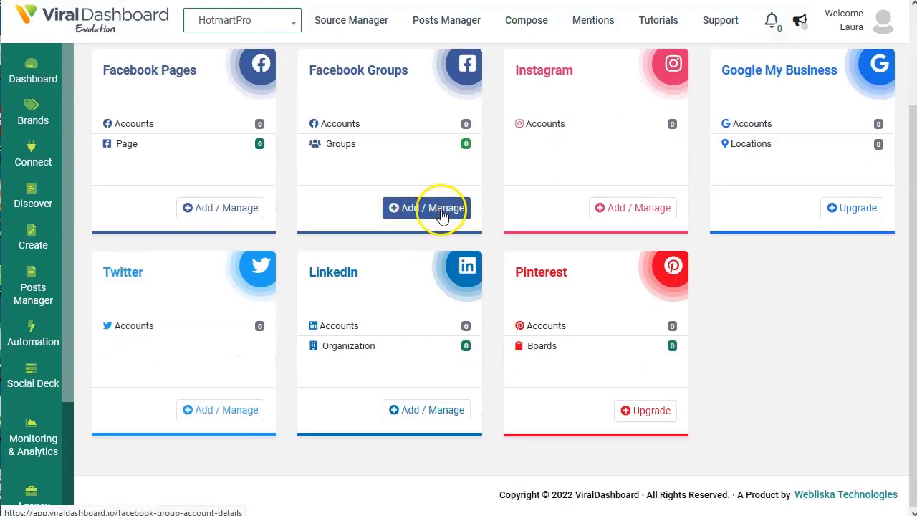
left_click(640, 215)
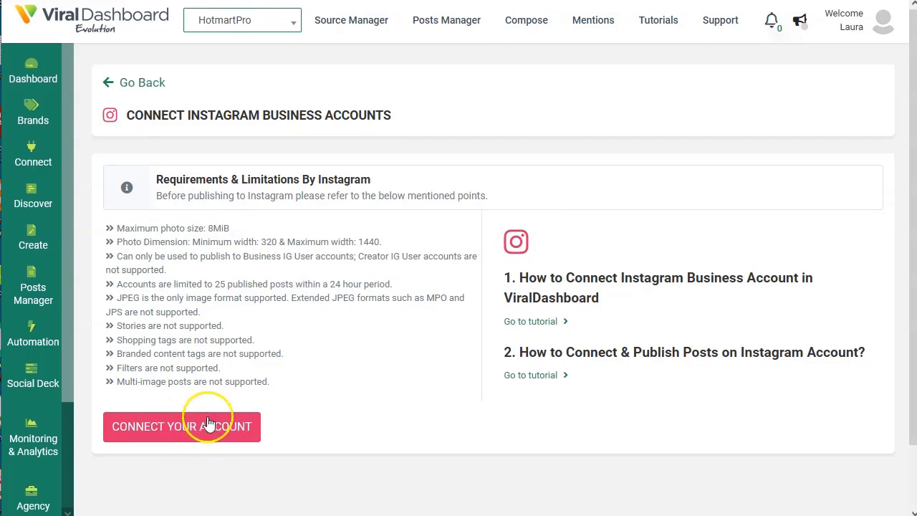
Open the Content Discovery page for finding content from web sources.
mouse_move(31, 199)
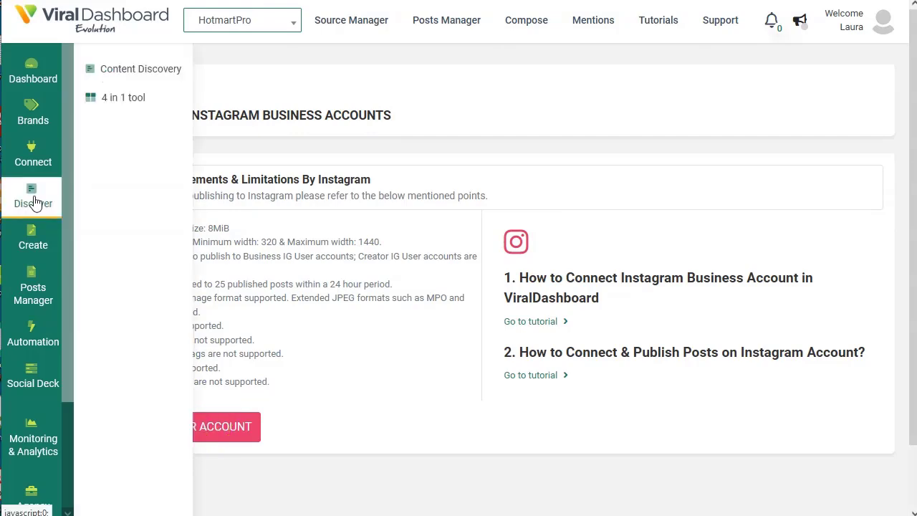
left_click(149, 72)
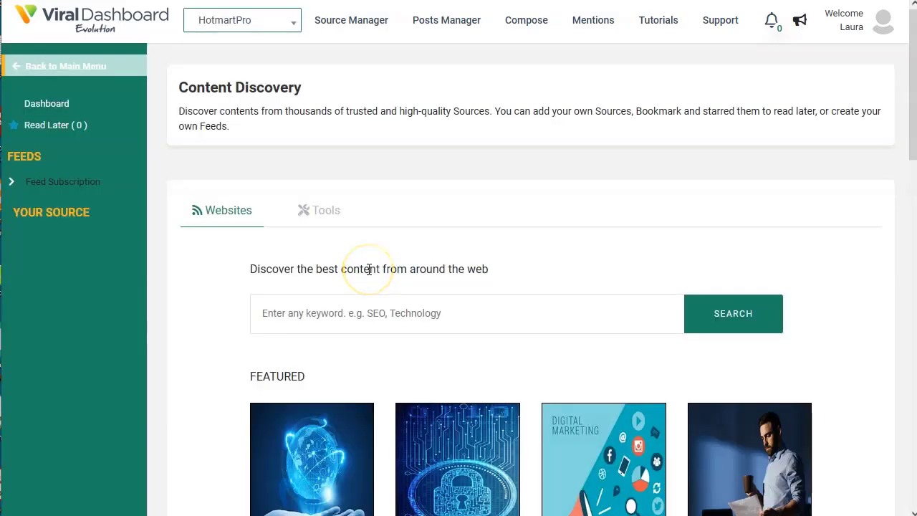
Browse the featured topics and industries in Content Discovery and open the Affiliate Marketing industry.
scroll(266, 375, "down", 2)
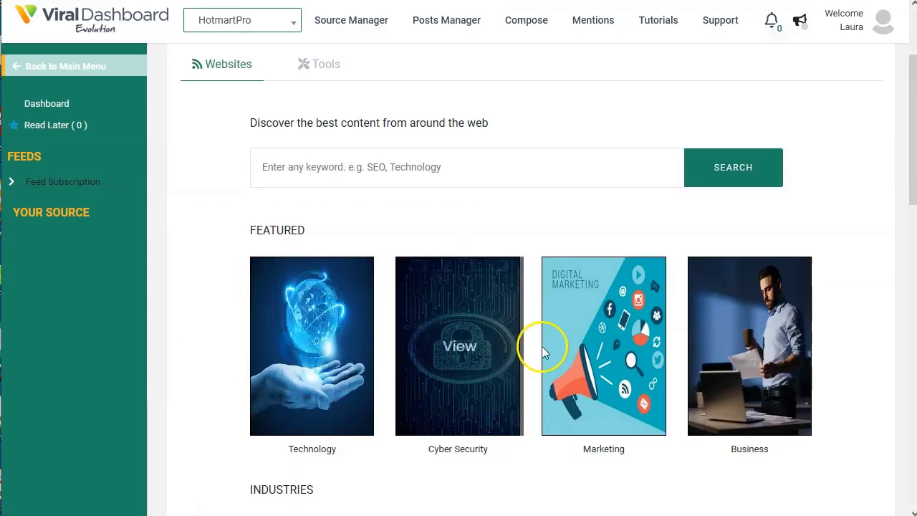
scroll(240, 326, "down", 4)
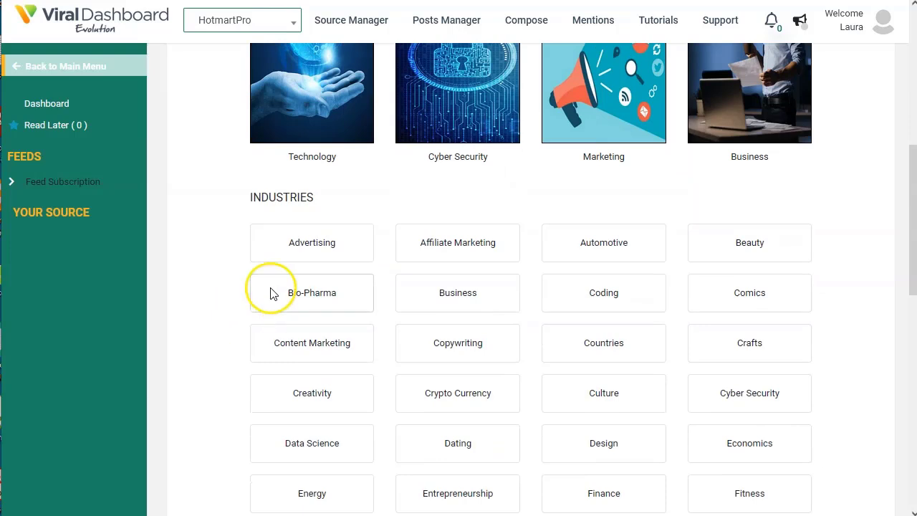
scroll(561, 249, "down", 2)
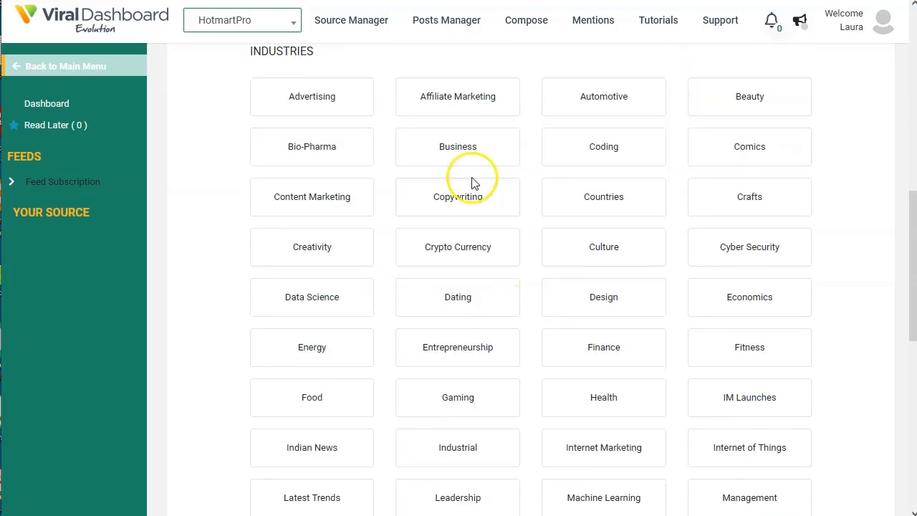
left_click(458, 96)
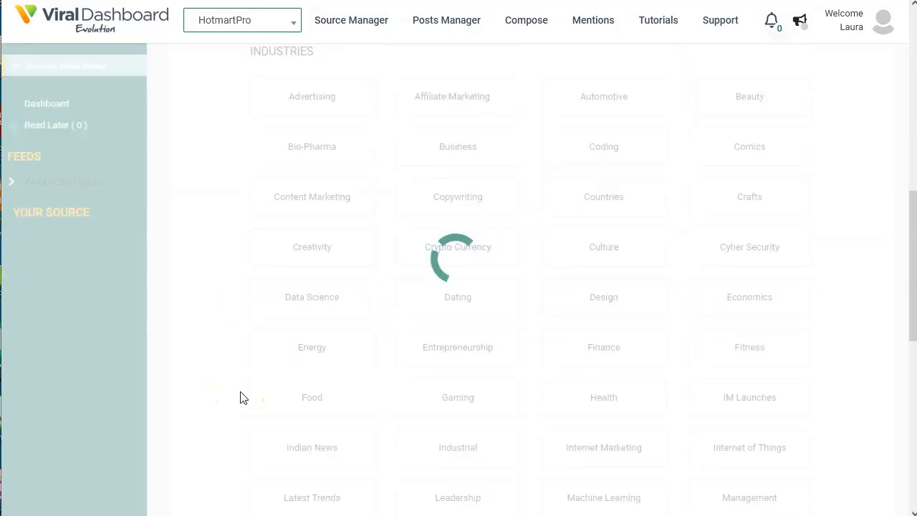
Examine the affiliate marketing sources available to follow and load more of them.
scroll(272, 351, "up", 7)
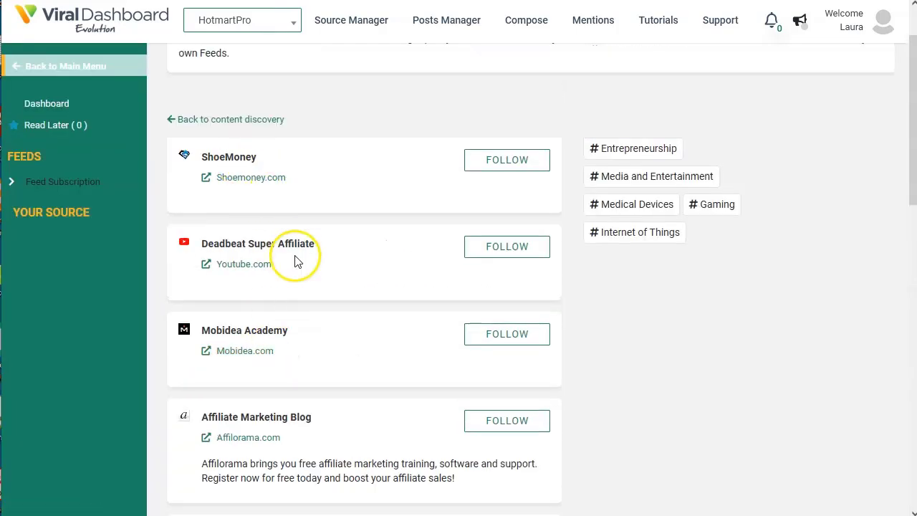
scroll(364, 297, "down", 1)
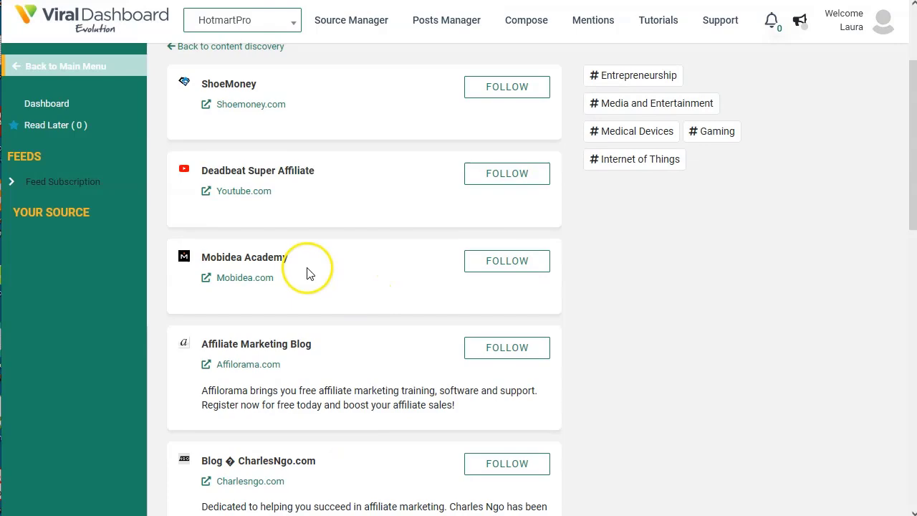
scroll(307, 273, "down", 3)
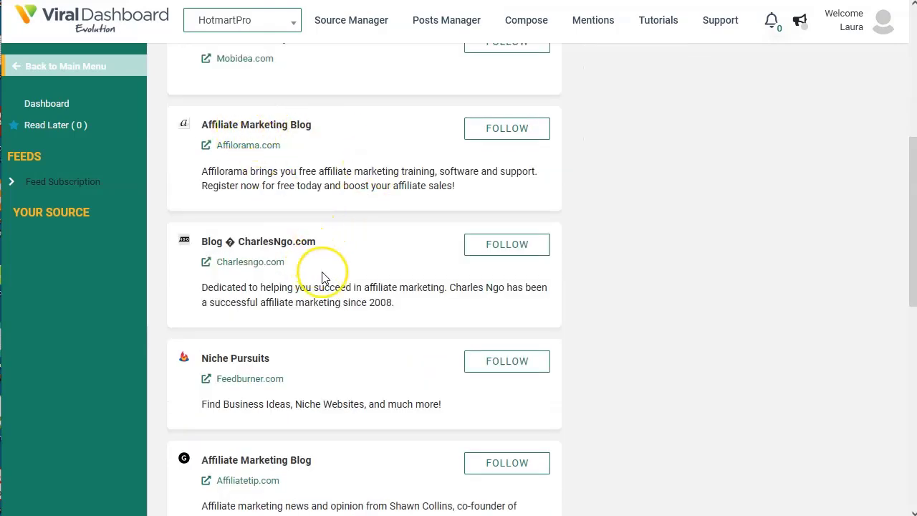
scroll(389, 369, "down", 8)
scroll(390, 369, "up", 3)
scroll(389, 369, "up", 7)
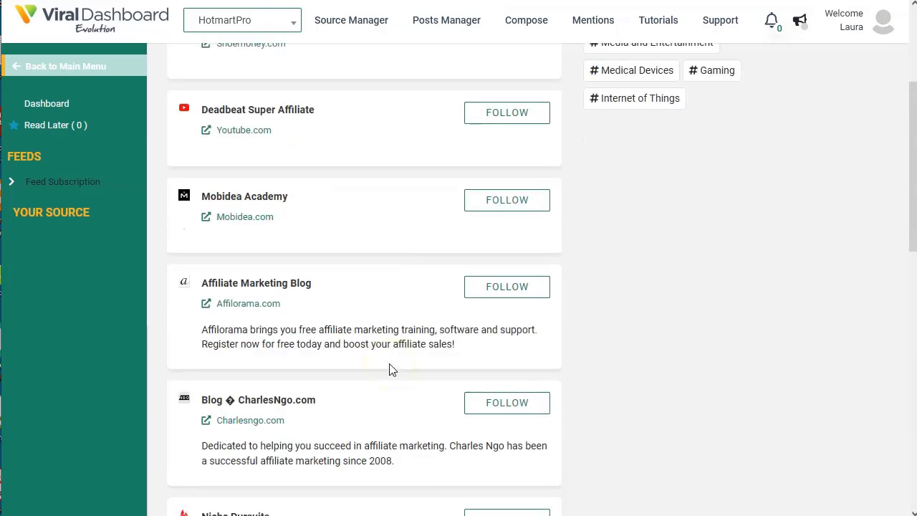
scroll(377, 426, "down", 5)
scroll(286, 423, "down", 4)
left_click(226, 368)
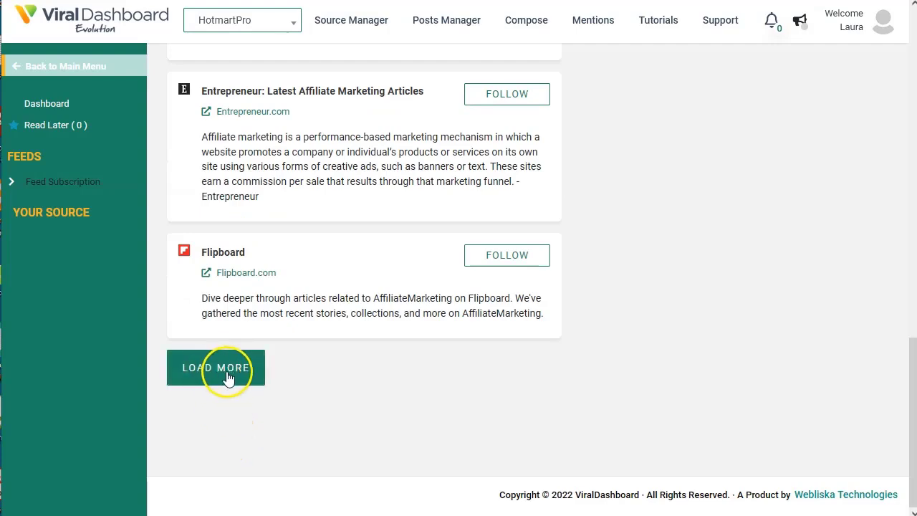
scroll(659, 369, "up", 10)
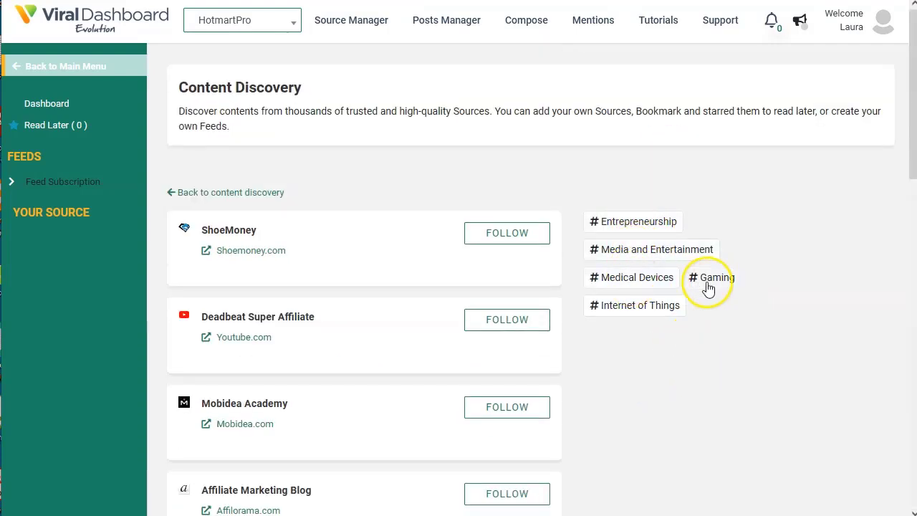
Return to the Content Discovery start page and search its tools for the Marketing category.
left_click(243, 193)
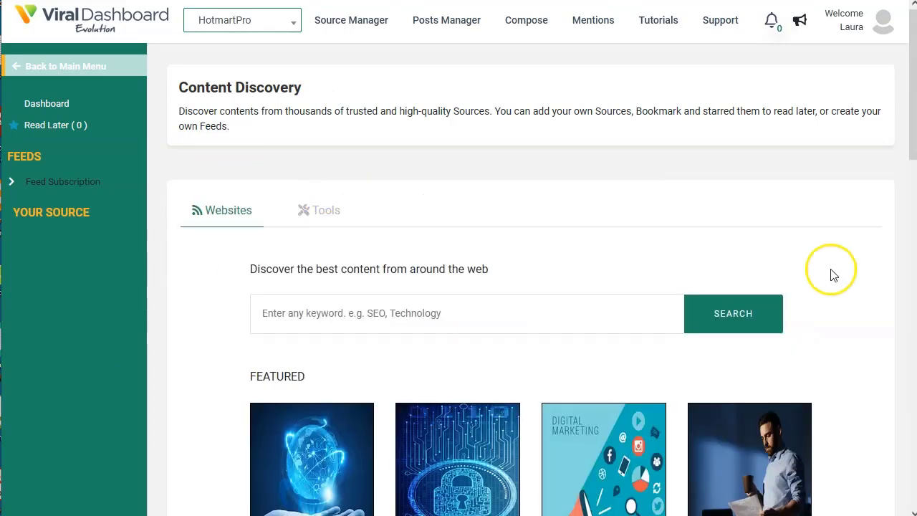
left_click(330, 216)
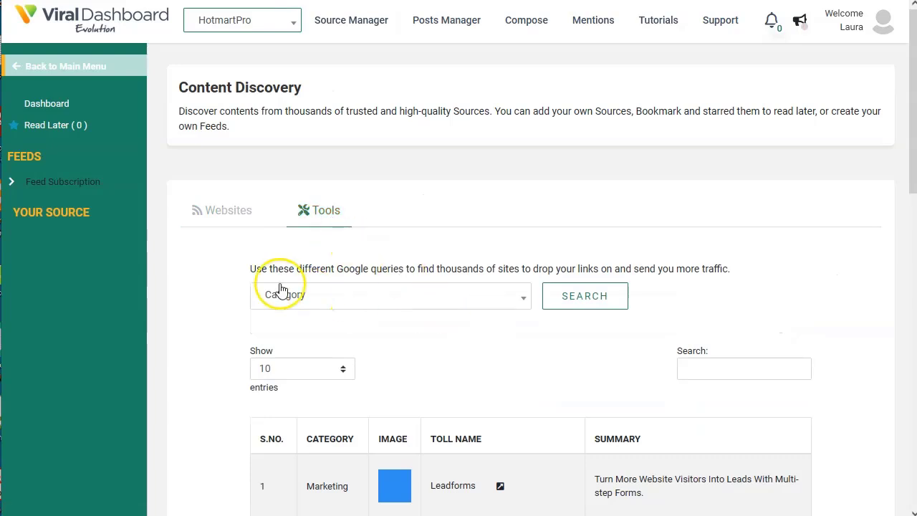
scroll(214, 312, "down", 1)
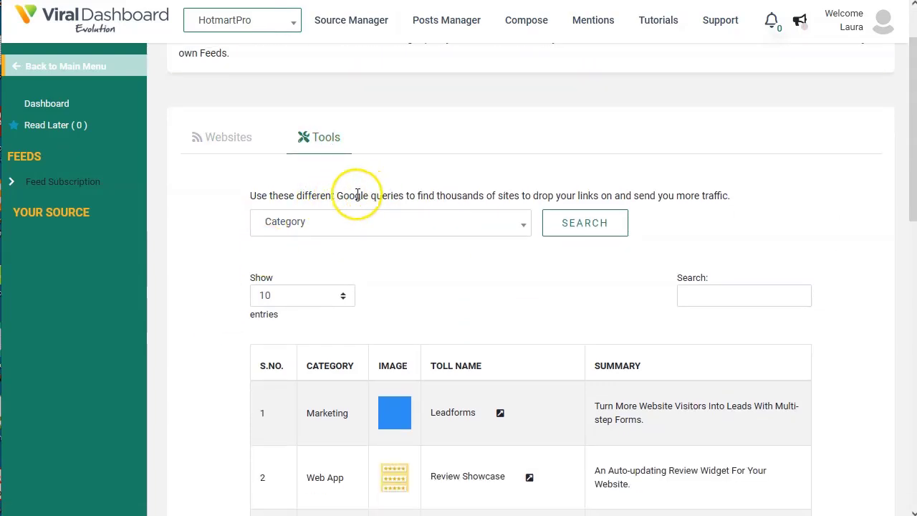
left_click(519, 227)
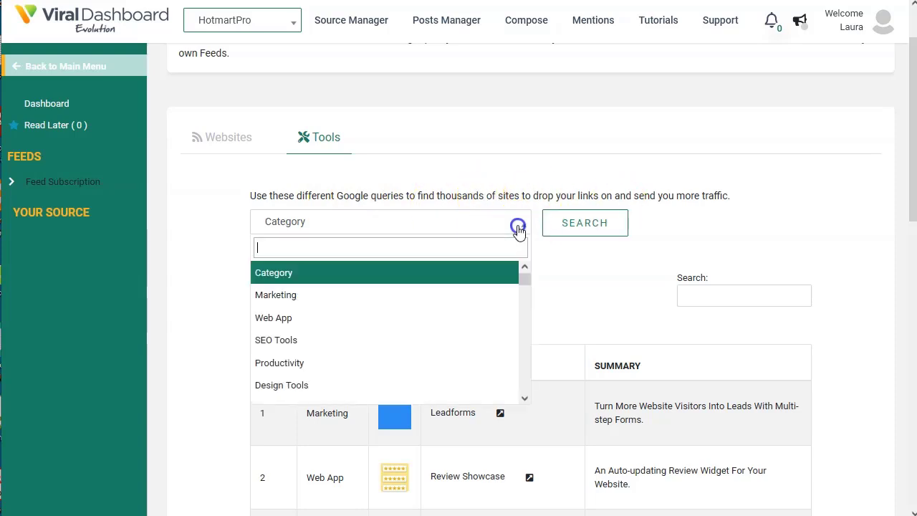
left_click(329, 298)
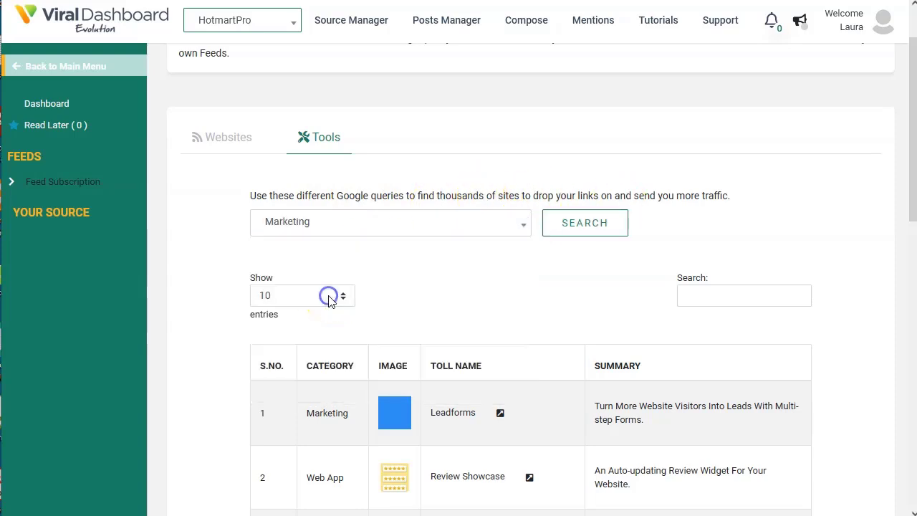
left_click(589, 225)
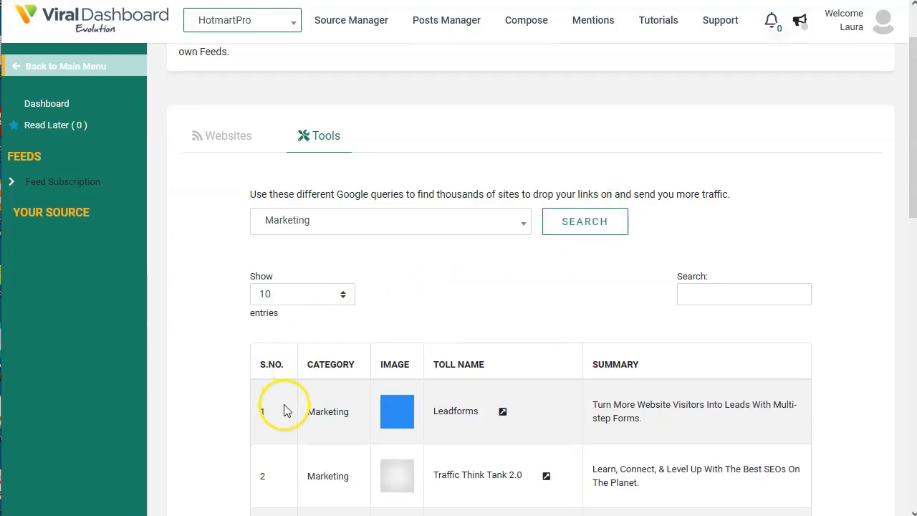
Review the names and summaries of the listed marketing tools.
scroll(401, 343, "down", 1)
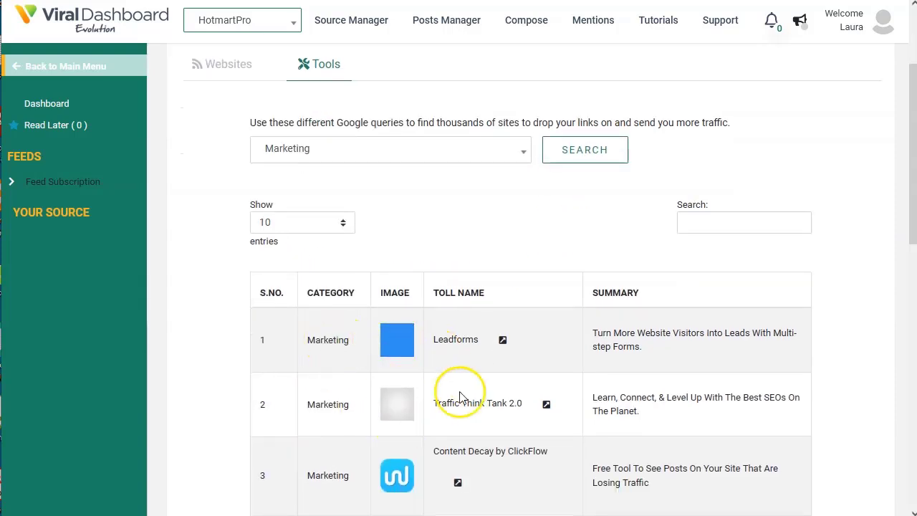
scroll(486, 418, "down", 1)
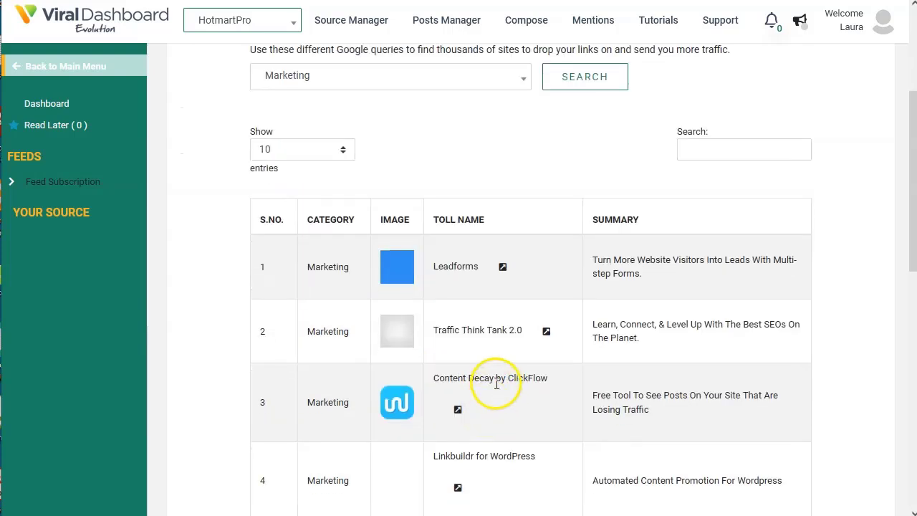
scroll(499, 389, "down", 2)
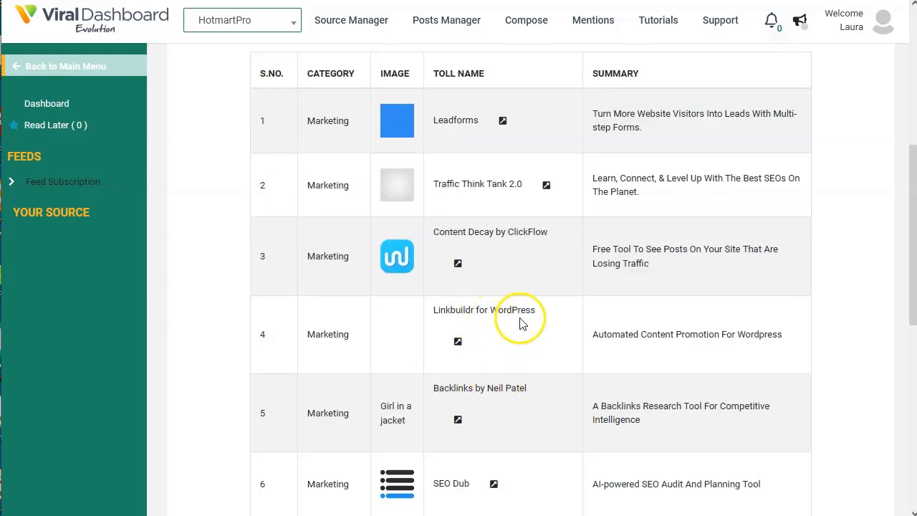
scroll(483, 407, "up", 5)
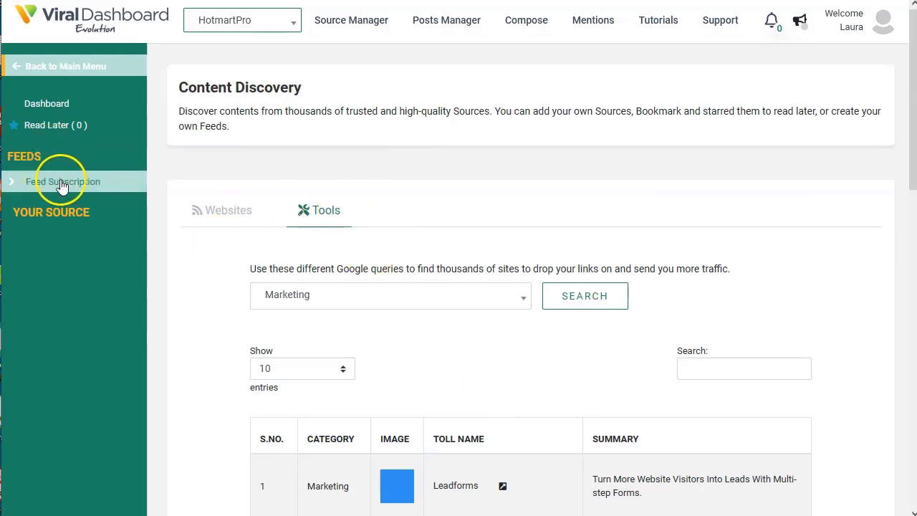
Leave Content Discovery, open the Content Composer, and look over its post composition page.
left_click(43, 69)
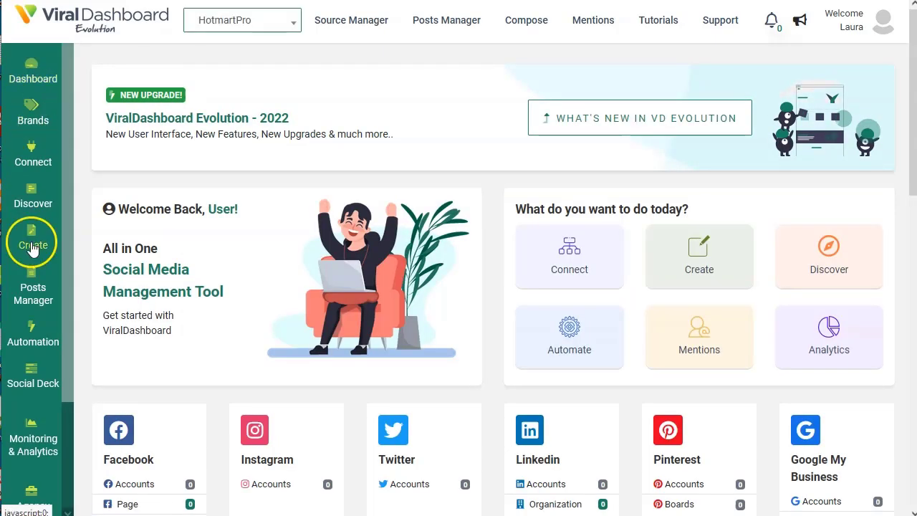
left_click(32, 244)
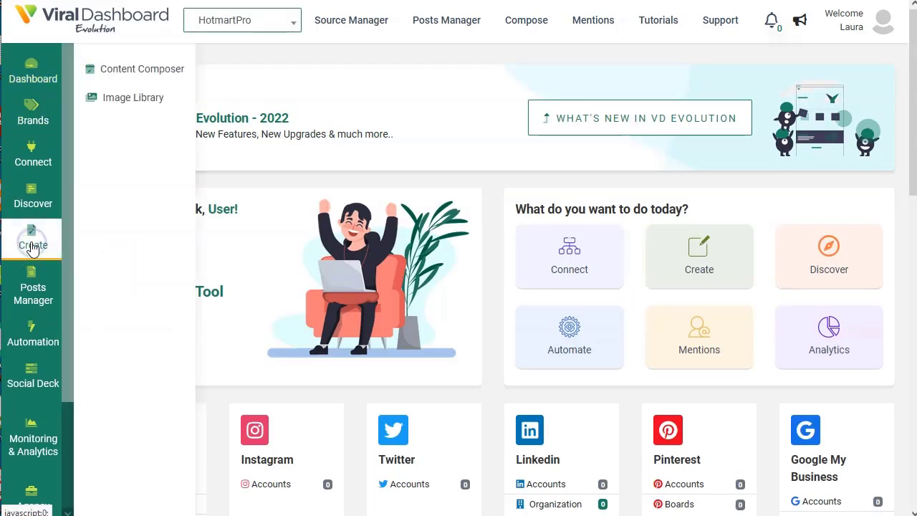
left_click(153, 71)
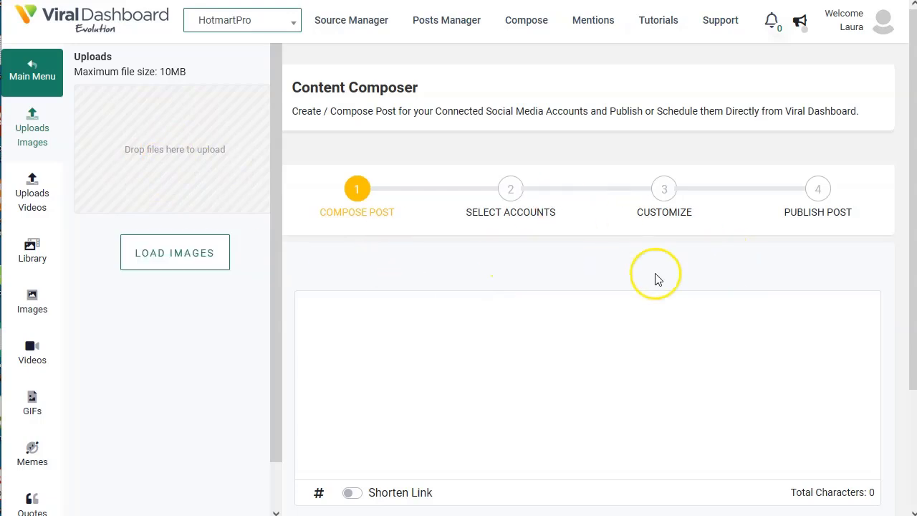
scroll(622, 304, "down", 2)
scroll(620, 242, "up", 2)
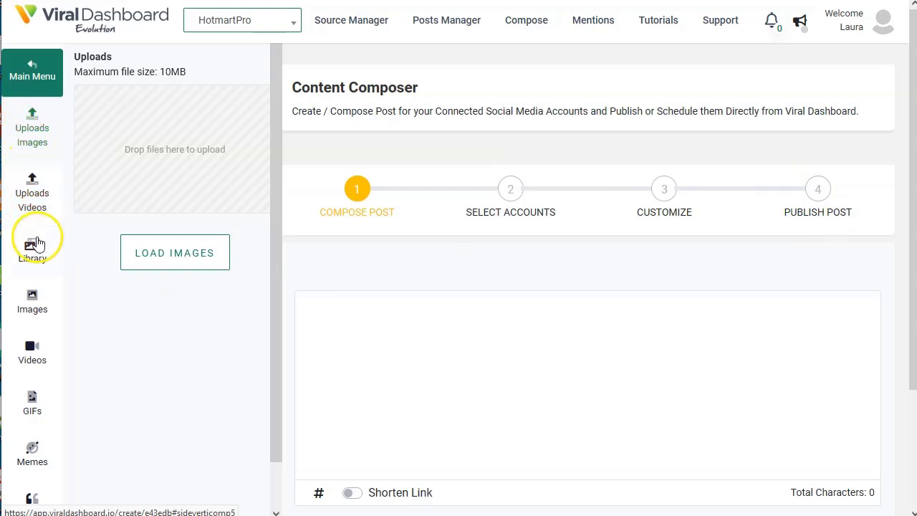
Load the memes in the Content Composer and add the picture of the dog in the car to the post.
scroll(33, 433, "down", 1)
left_click(31, 419)
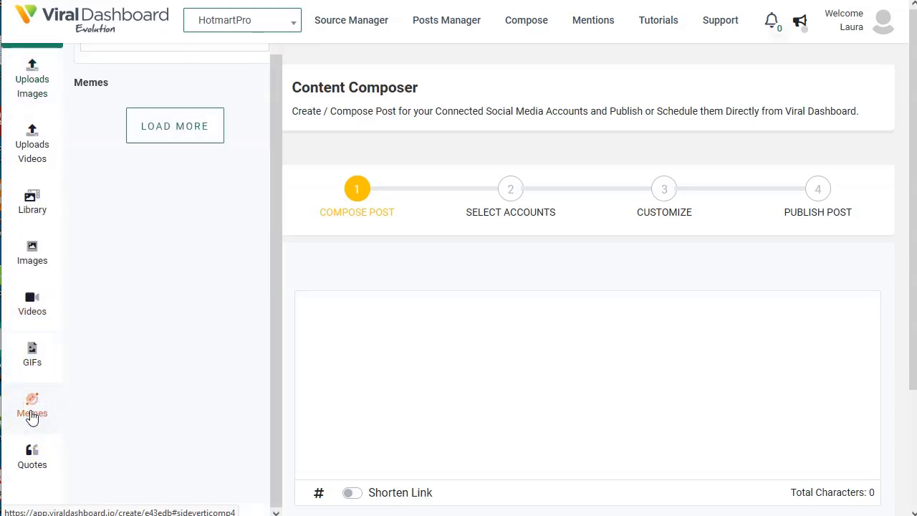
left_click(184, 111)
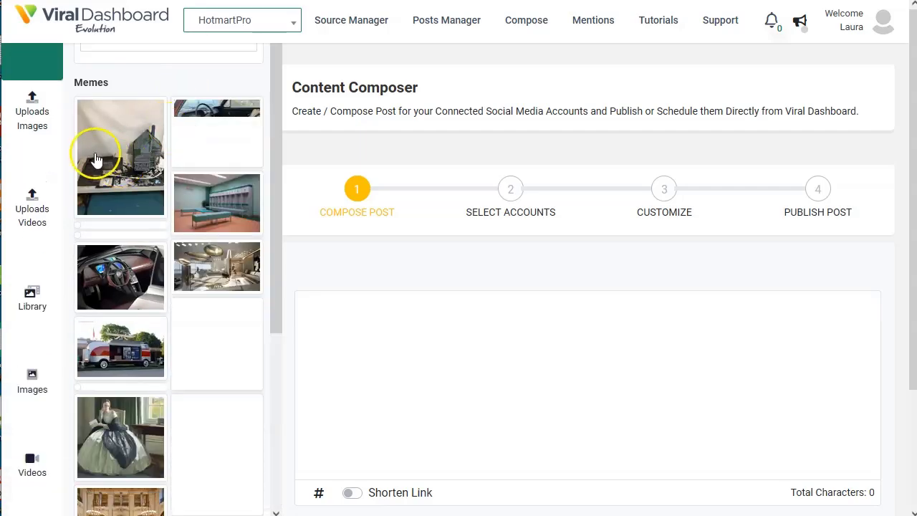
scroll(140, 312, "down", 2)
scroll(140, 318, "down", 5)
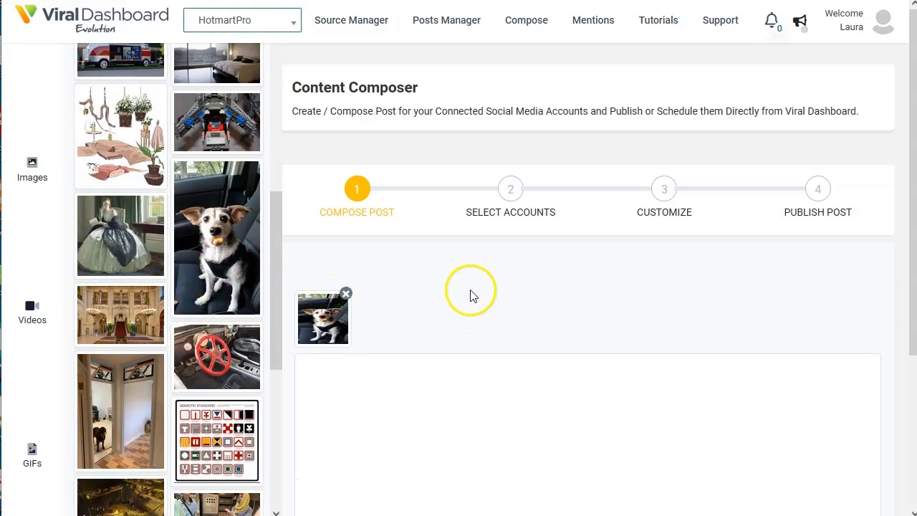
Leave the composer, then view the Hashtags page and open the Posts Manager.
scroll(72, 107, "up", 3)
left_click(36, 47)
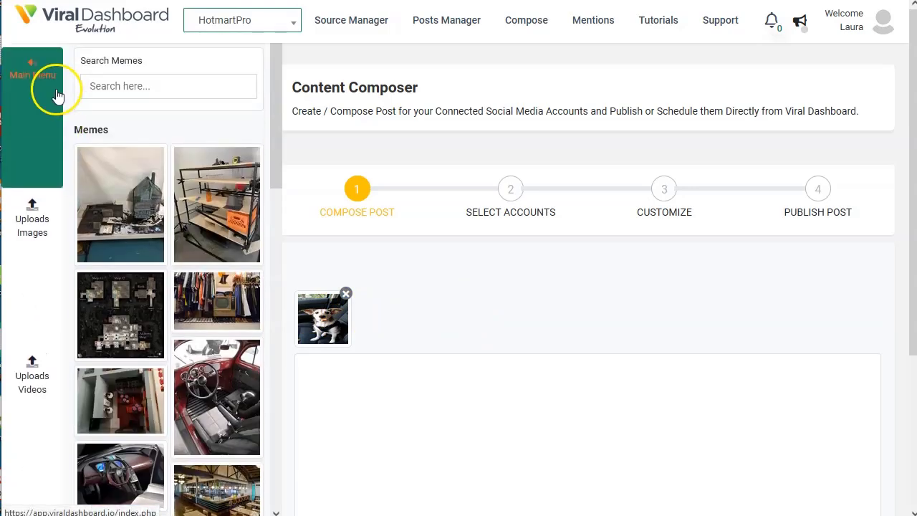
left_click(32, 76)
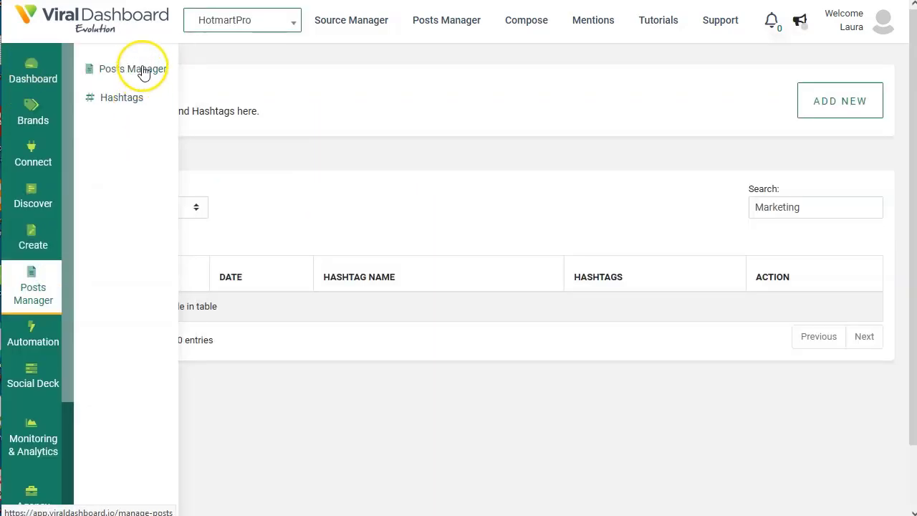
left_click(143, 71)
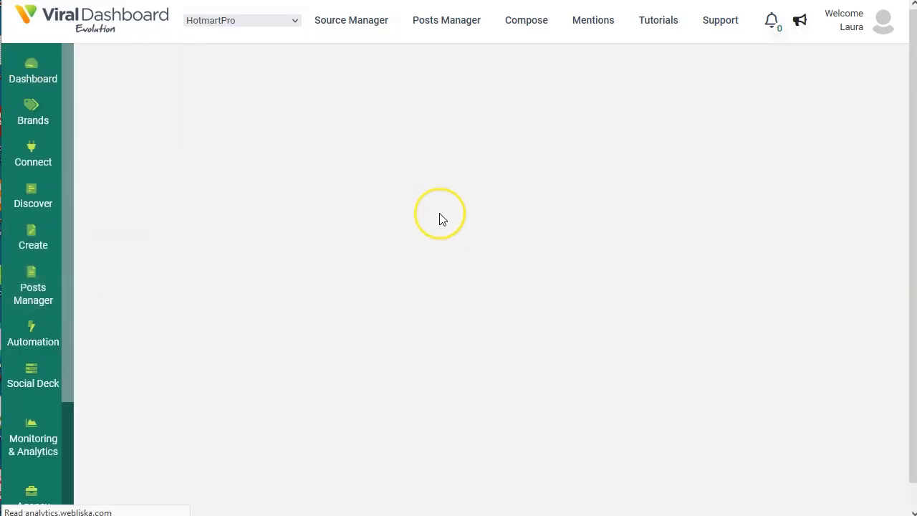
Review the Posts Manager list and delete the draft post created on Feb 12, 2022.
scroll(443, 365, "down", 3)
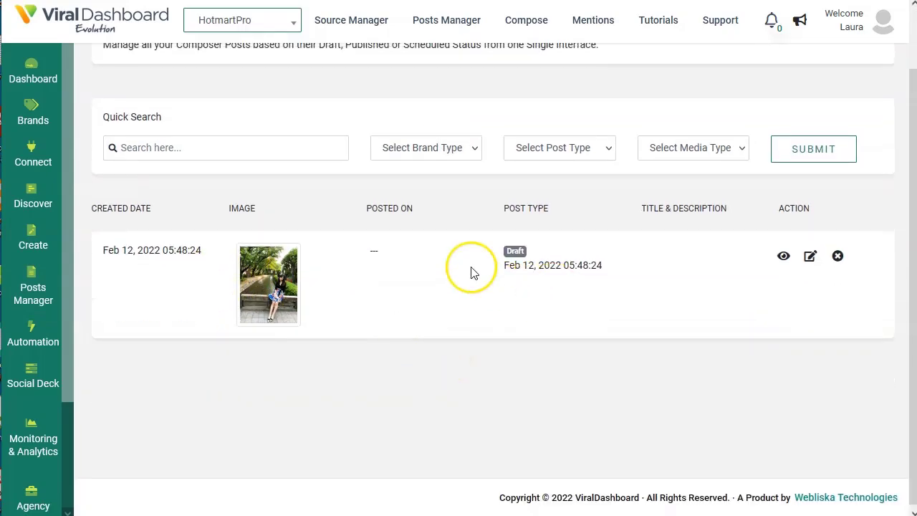
scroll(502, 215, "up", 3)
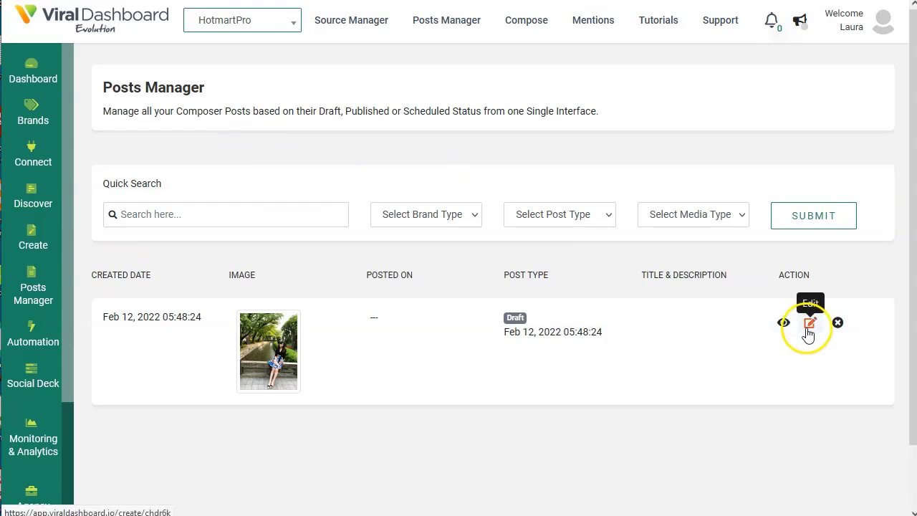
left_click(838, 322)
left_click(559, 362)
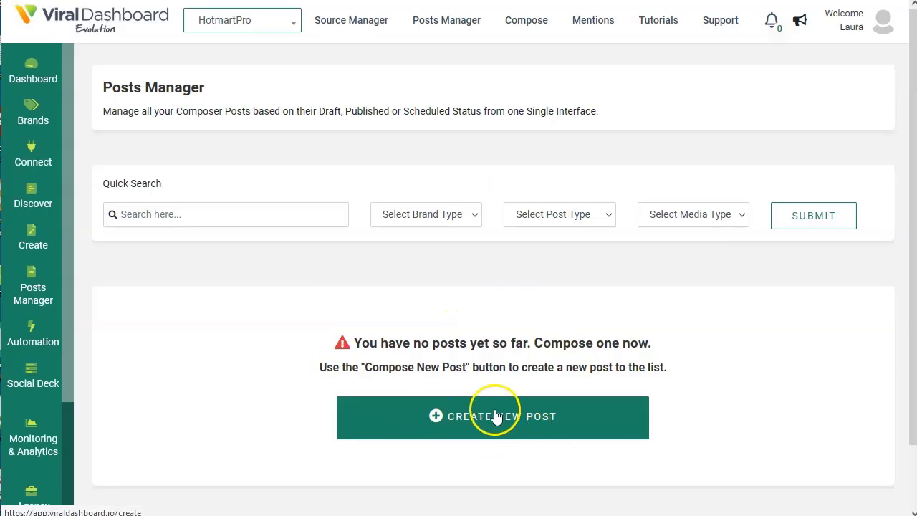
Open the composer for a new post from the Posts Manager and return to the main dashboard.
left_click(505, 416)
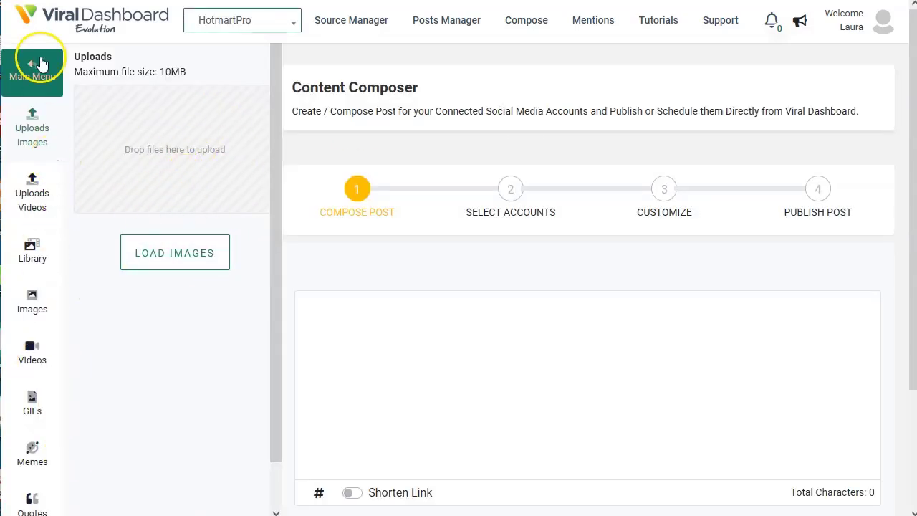
left_click(40, 77)
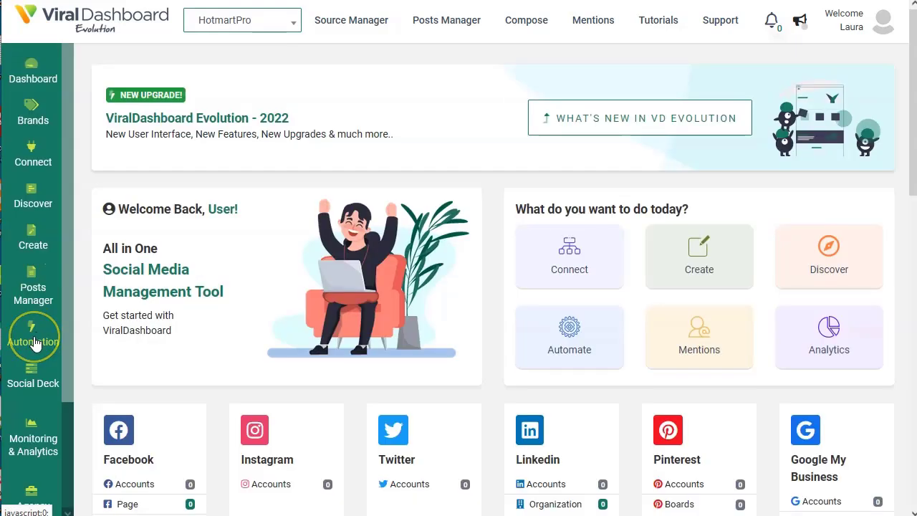
View the options offered under Automation, Social Deck, and Monitoring & Analytics.
scroll(34, 344, "down", 1)
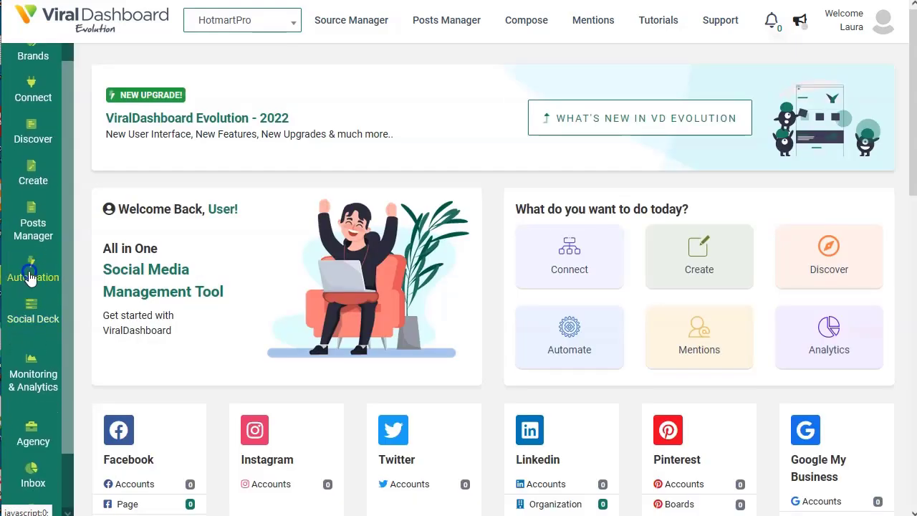
left_click(31, 277)
left_click(147, 84)
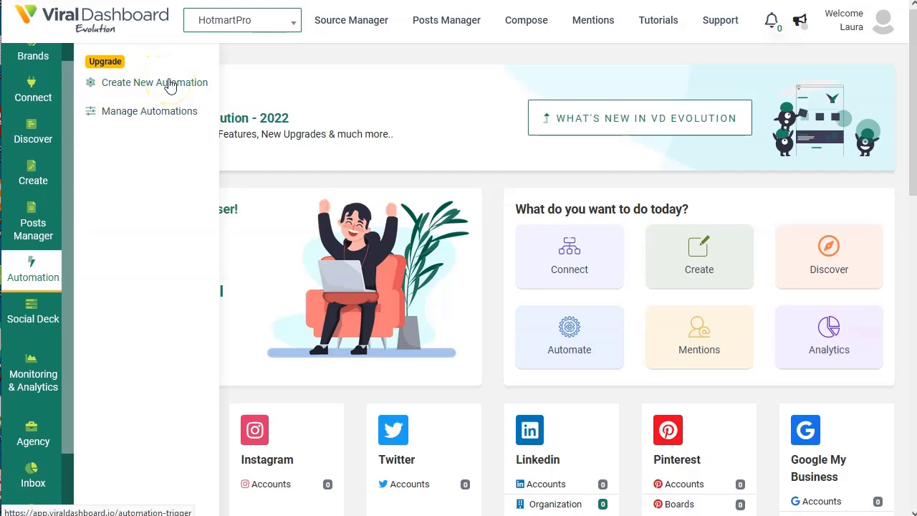
left_click(34, 317)
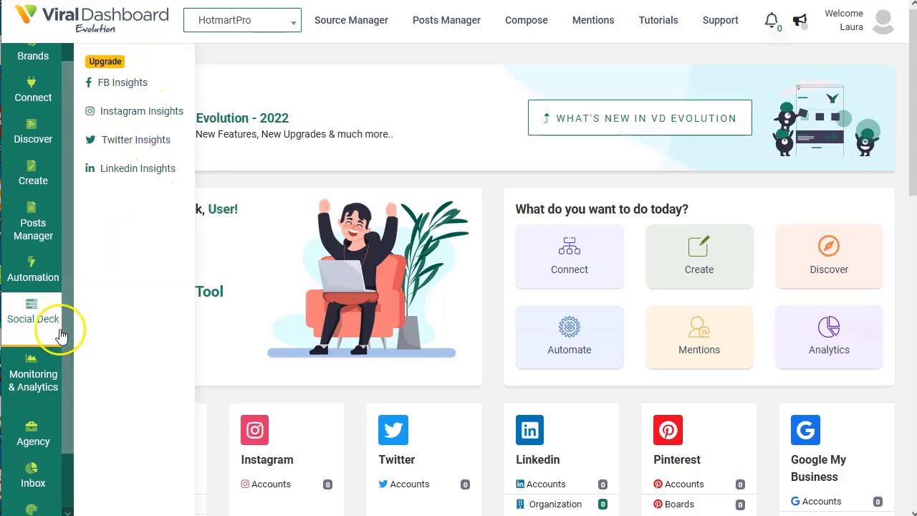
left_click(38, 382)
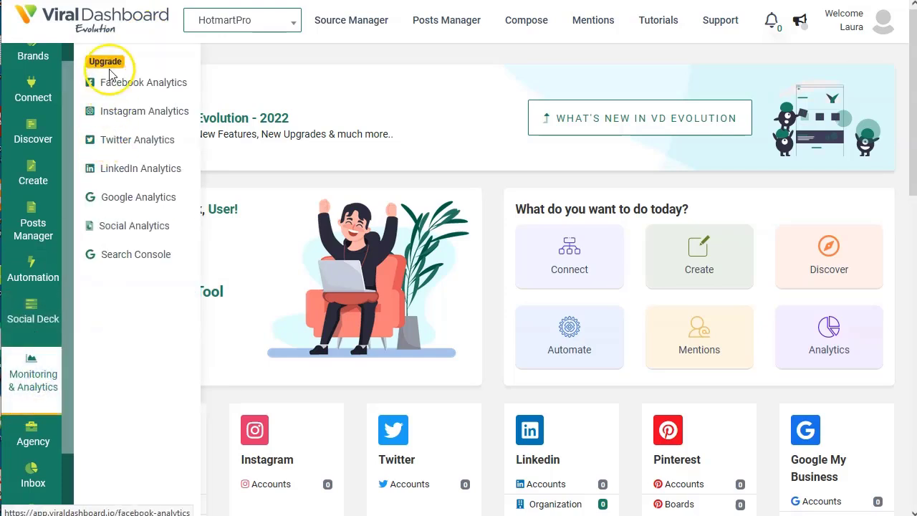
View the options offered under Agency, Inbox and Template Pack.
scroll(43, 271, "down", 1)
scroll(43, 271, "down", 2)
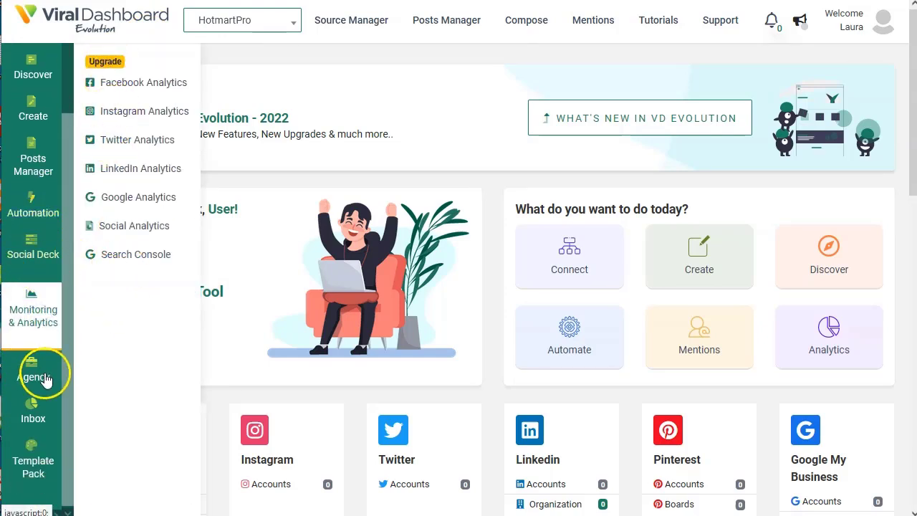
left_click(34, 378)
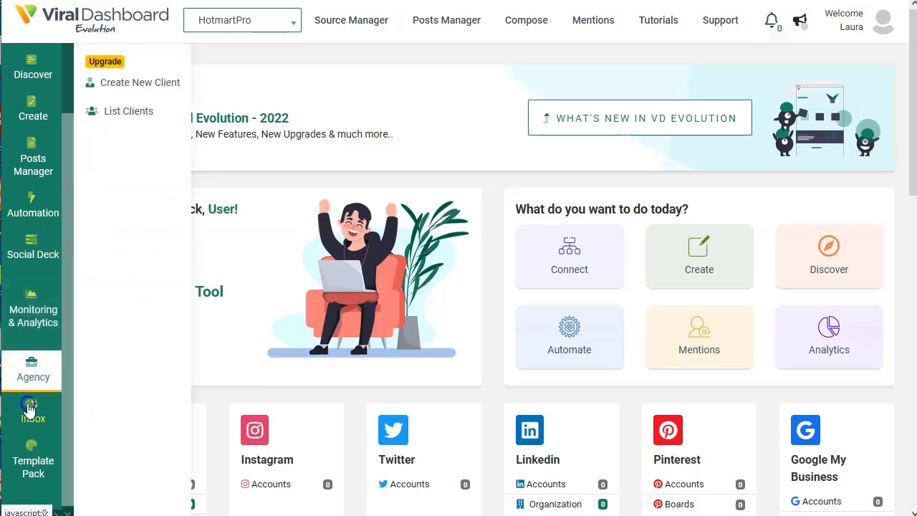
left_click(29, 408)
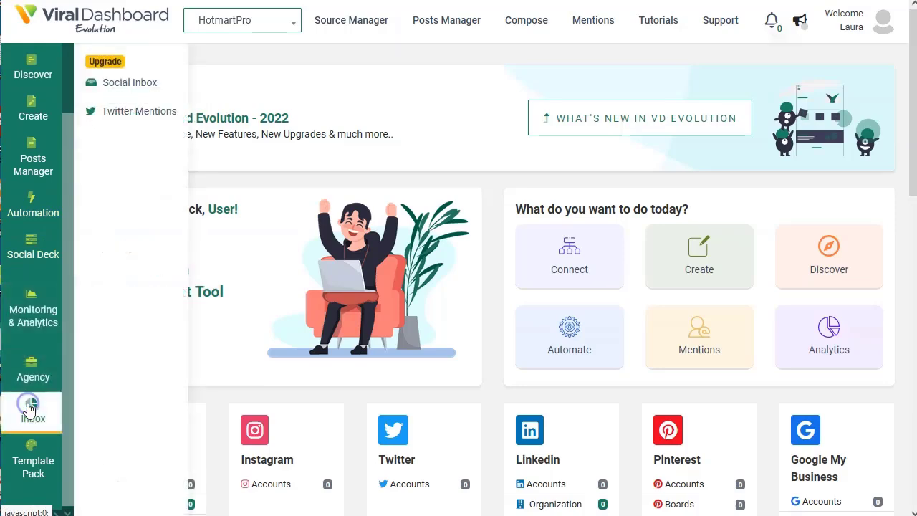
left_click(32, 463)
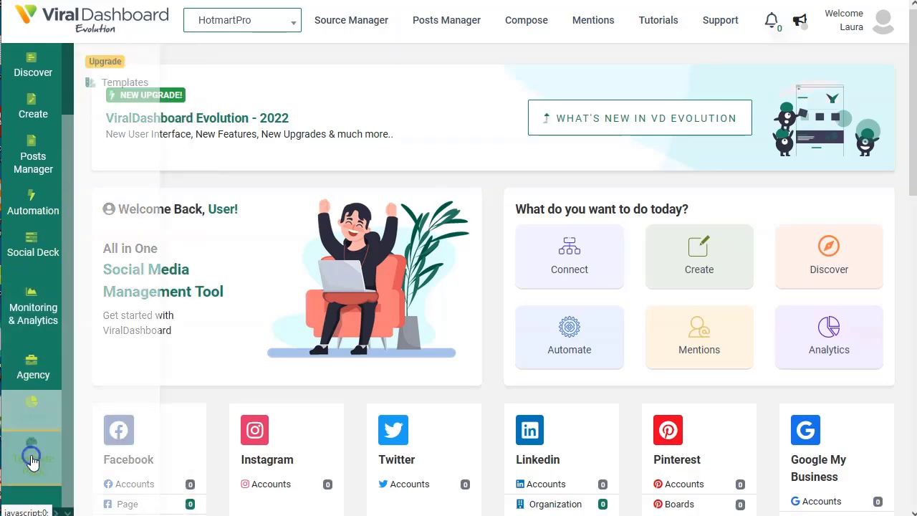
Return to the main dashboard and review its account cards, getting-started steps, knowledgebase videos and VD Evolution upgrades.
left_click(32, 72)
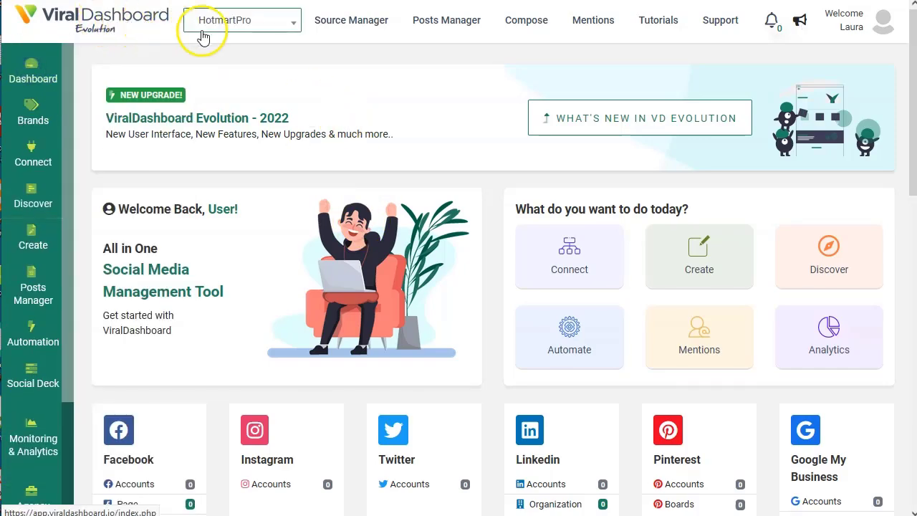
scroll(503, 249, "down", 2)
scroll(502, 249, "down", 1)
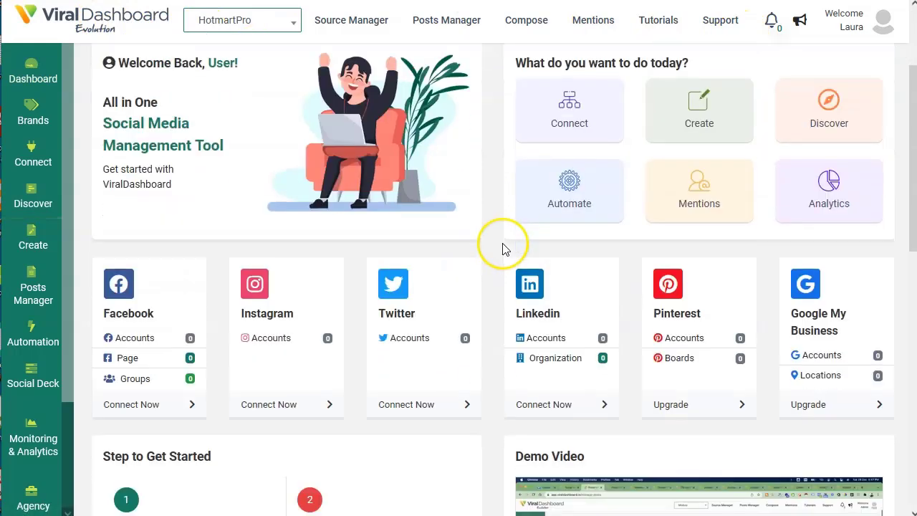
scroll(502, 251, "down", 8)
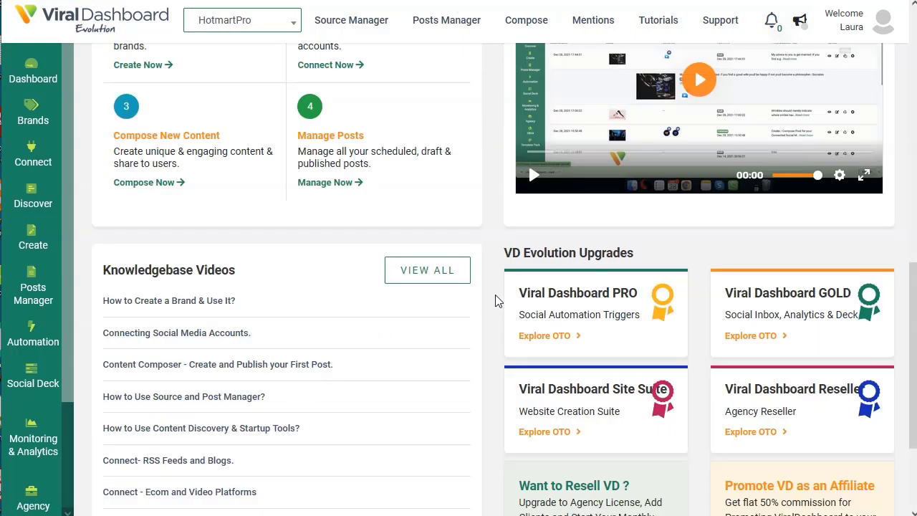
scroll(498, 301, "up", 10)
Switch to the ViralDashboard sales page and review its closing offer, Frequently Asked Questions and price-increase section.
scroll(498, 301, "down", 1)
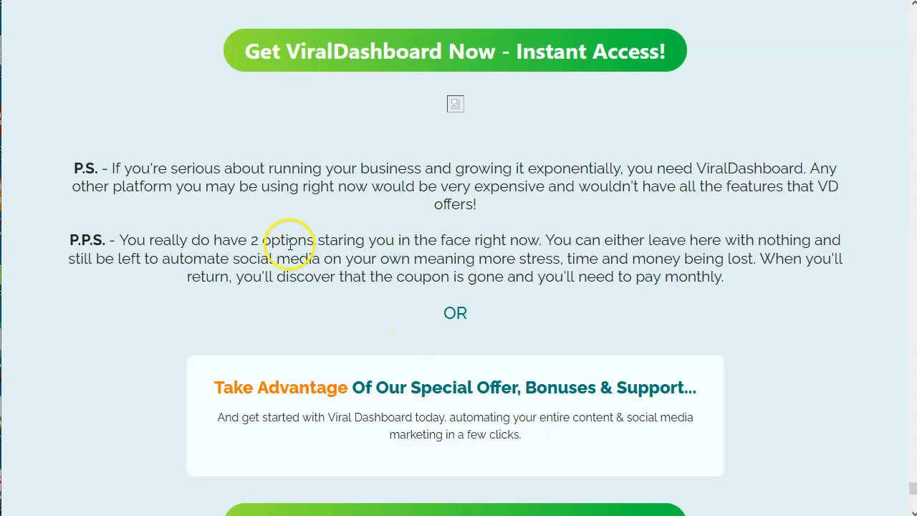
scroll(166, 315, "down", 10)
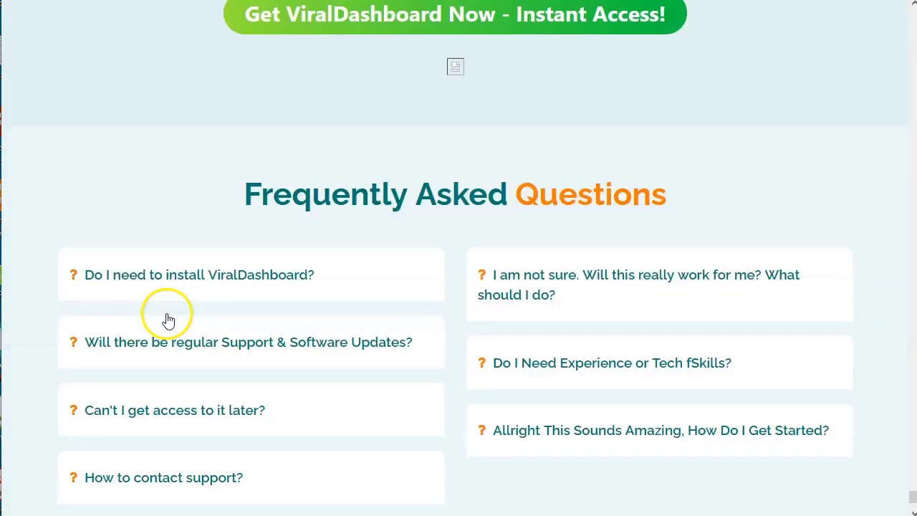
scroll(166, 319, "up", 20)
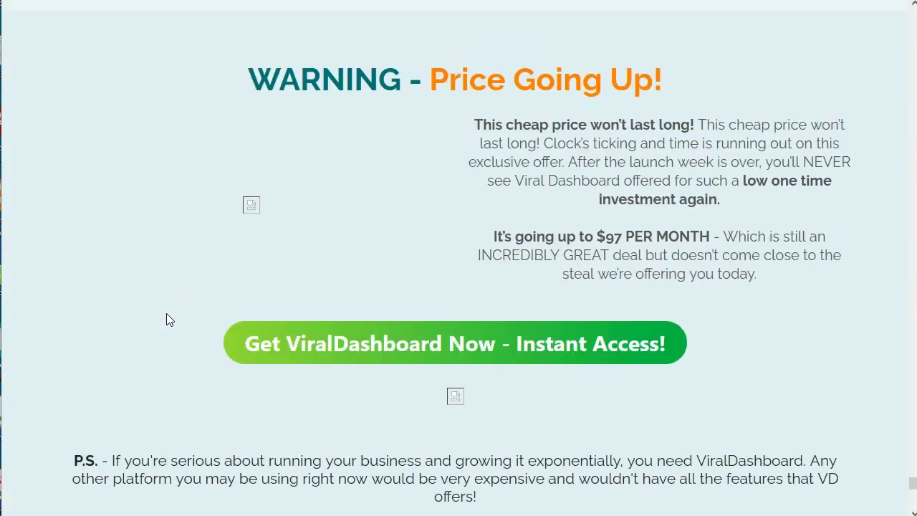
scroll(166, 319, "up", 2)
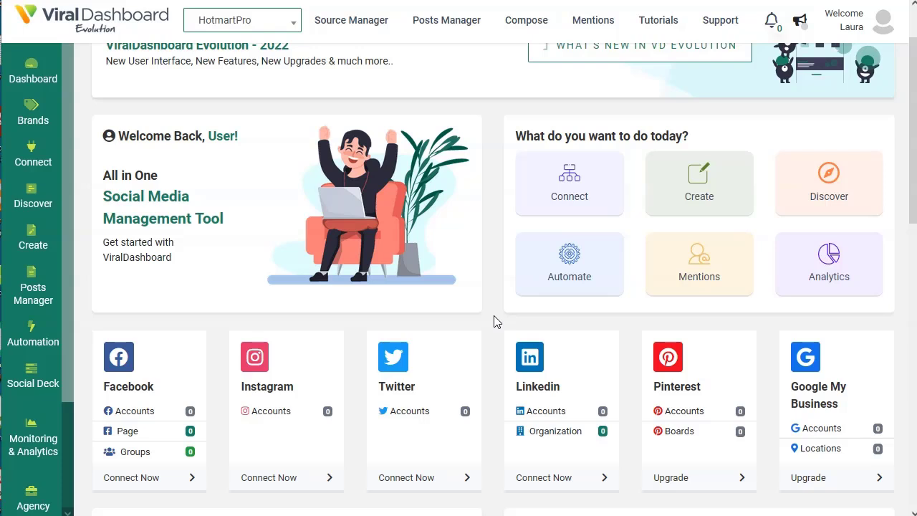
scroll(493, 315, "up", 1)
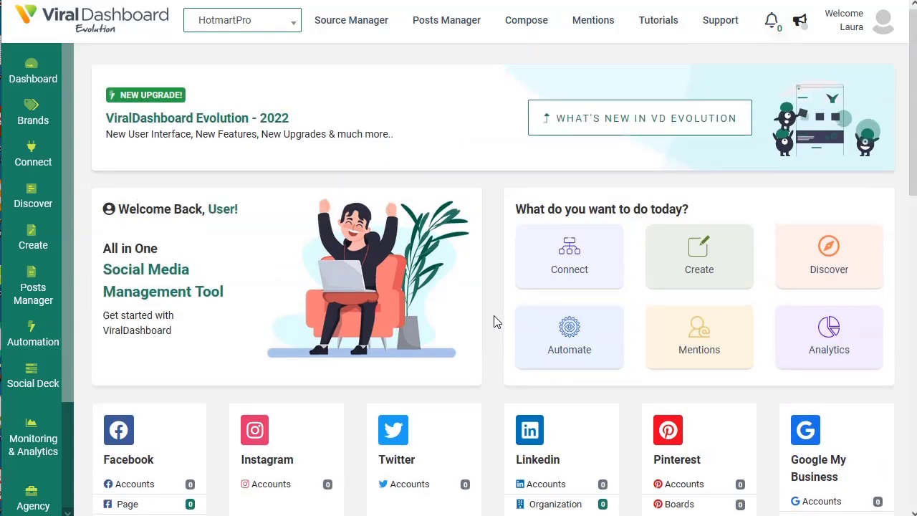
scroll(494, 316, "down", 2)
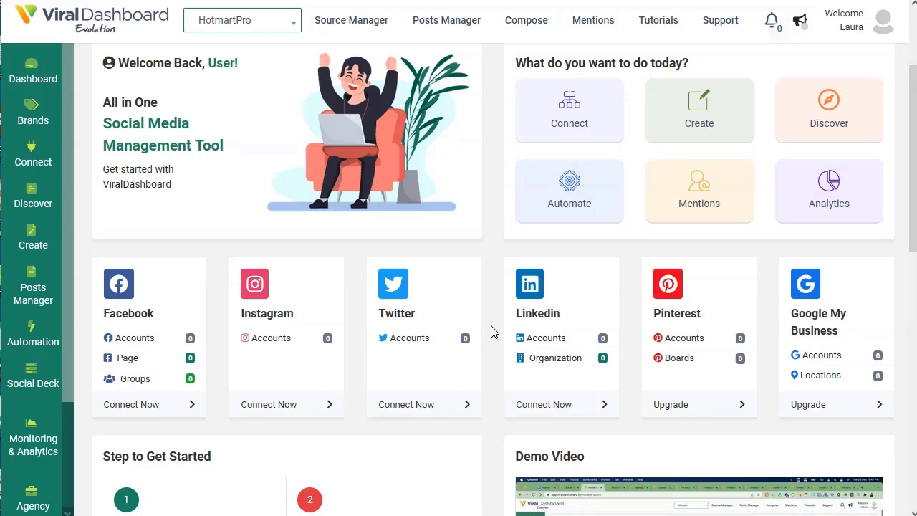
scroll(491, 326, "down", 2)
scroll(491, 333, "up", 4)
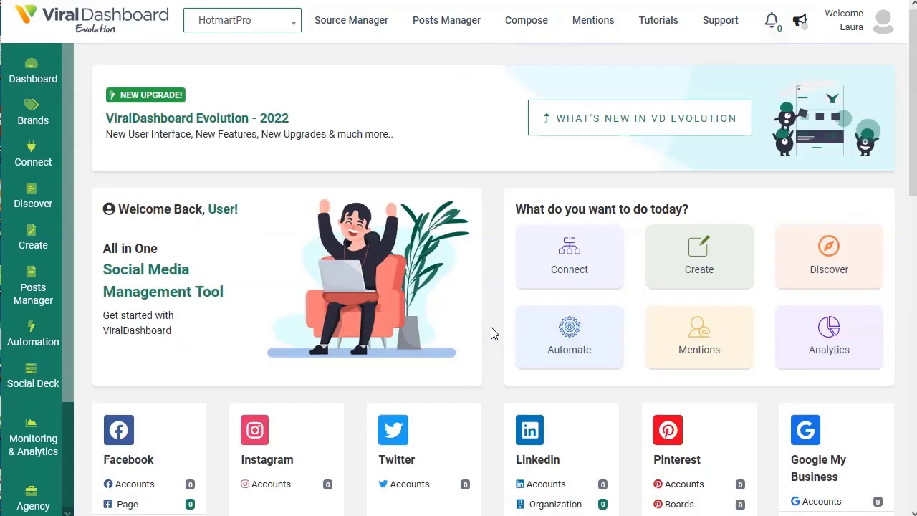